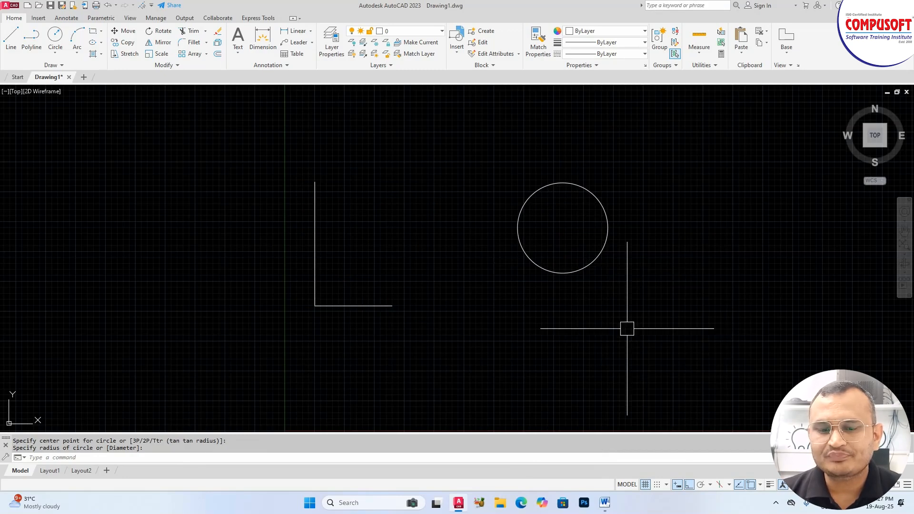
# Step: Toggle object snap on and off several times, leaving it switched on
pyautogui.scroll(2, 626, 326)
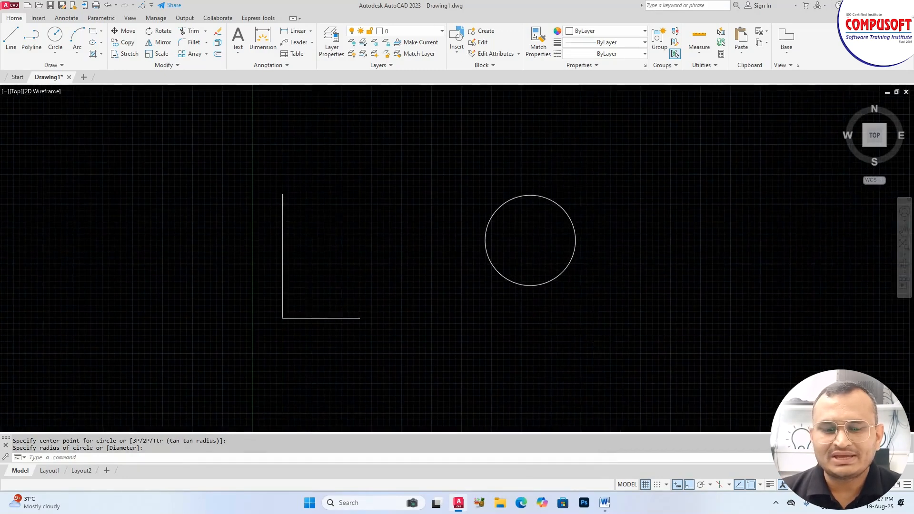
pyautogui.click(751, 485)
pyautogui.click(751, 485)
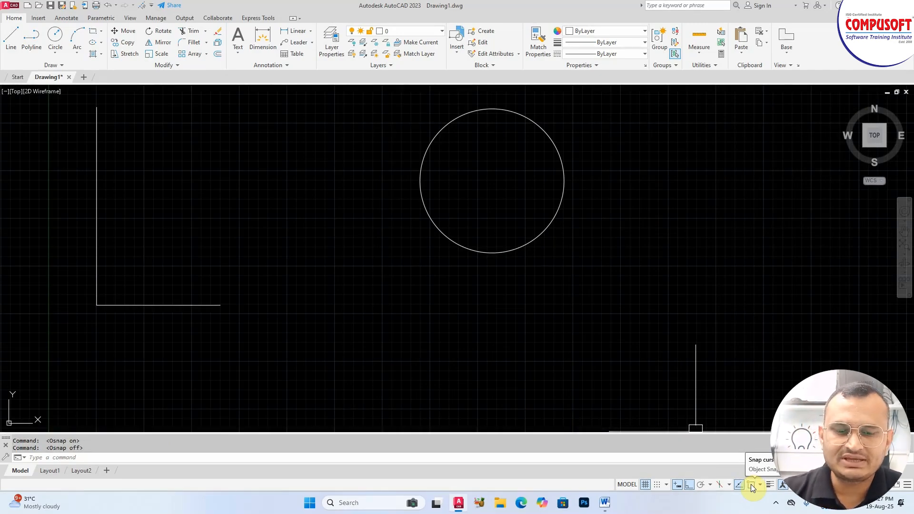
pyautogui.click(750, 484)
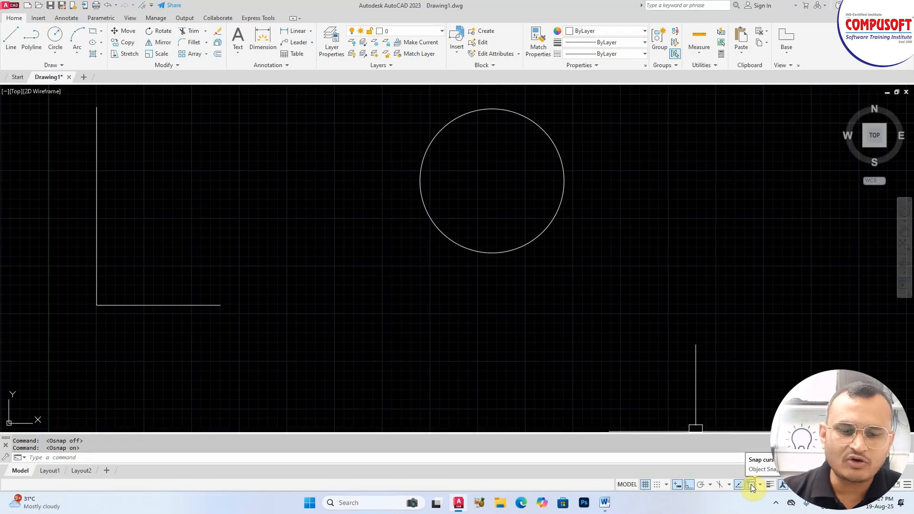
pyautogui.click(751, 484)
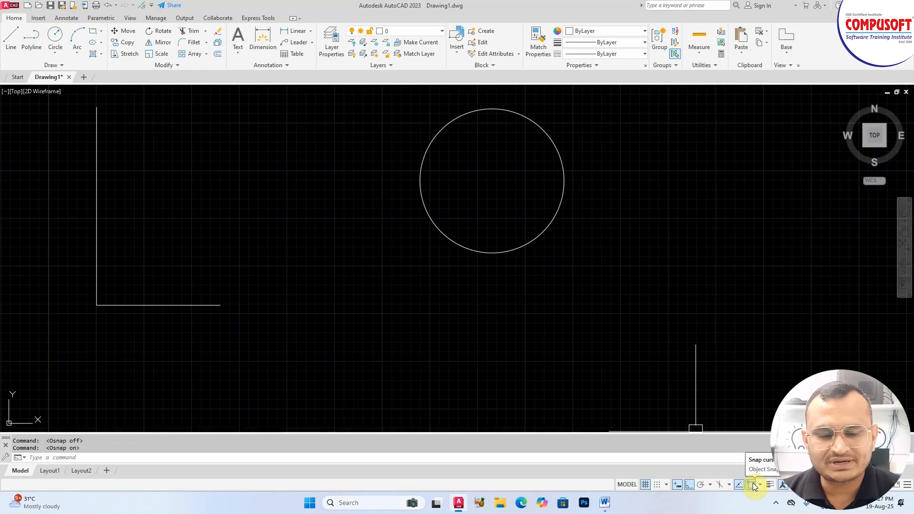
pyautogui.click(753, 482)
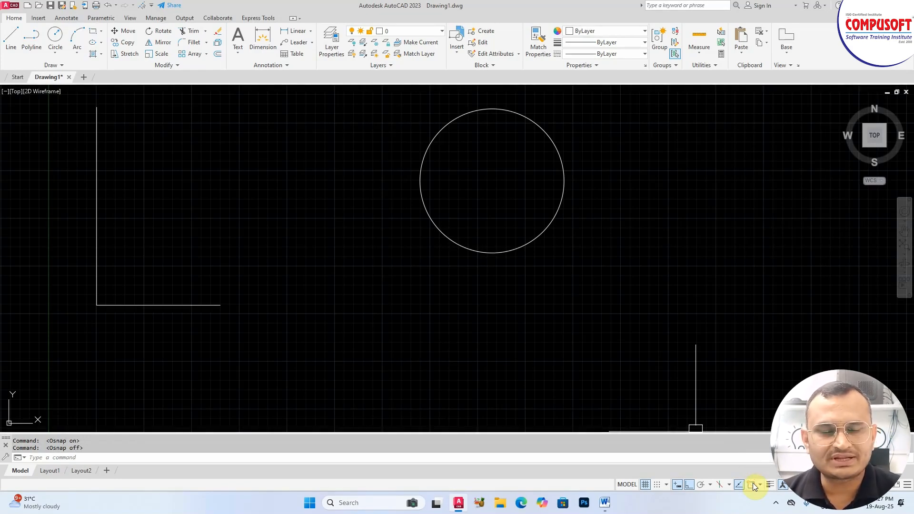
pyautogui.click(753, 483)
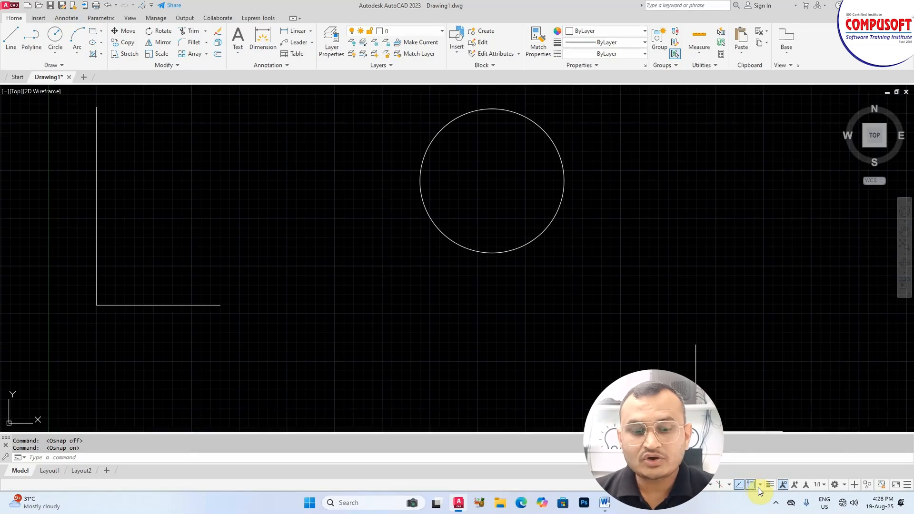
# Step: Review the available object snap modes and their marker symbols in the Drafting Settings, keeping all modes enabled
pyautogui.click(760, 486)
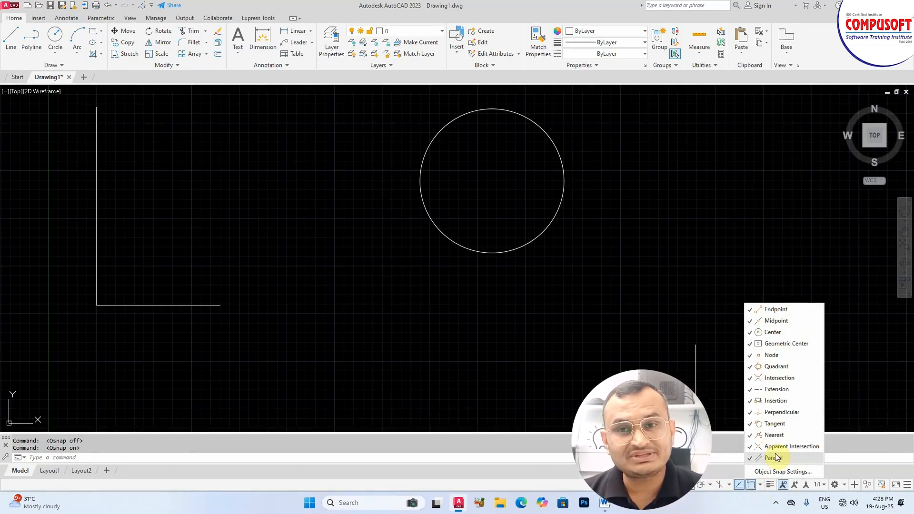
pyautogui.click(751, 513)
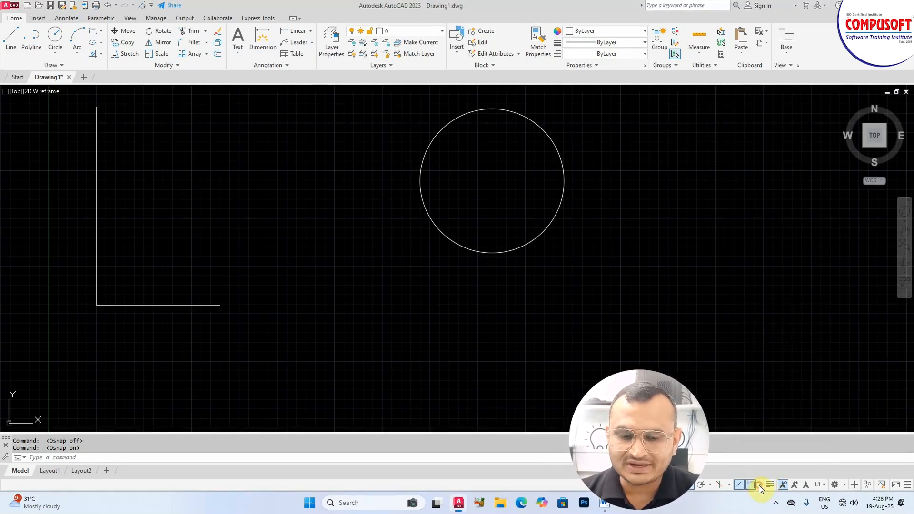
pyautogui.click(759, 484)
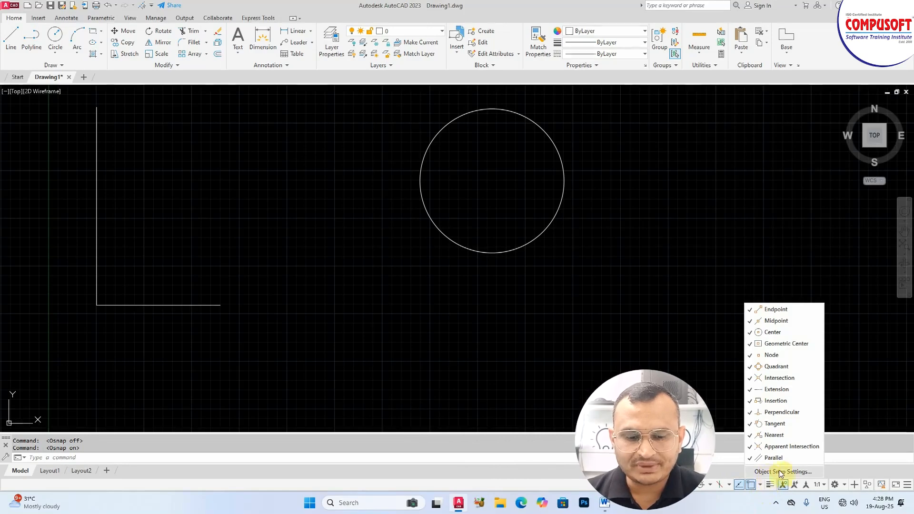
pyautogui.click(773, 473)
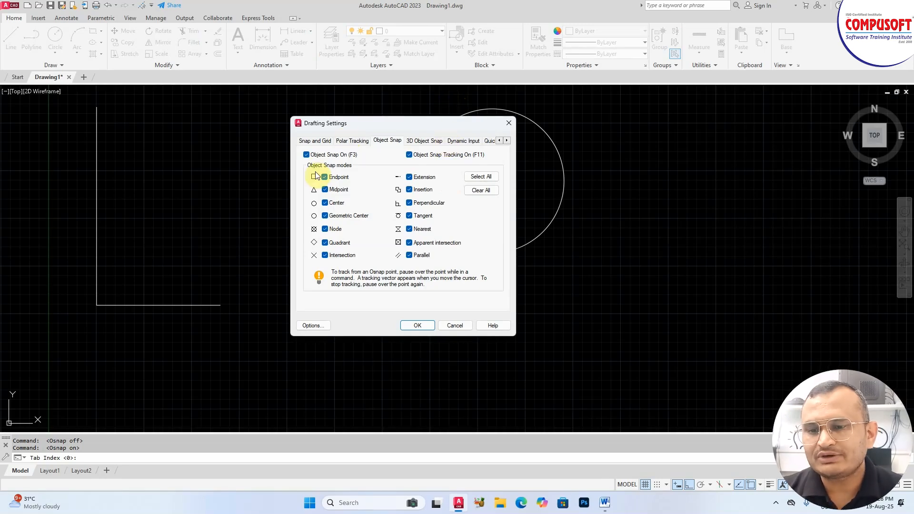
pyautogui.click(417, 325)
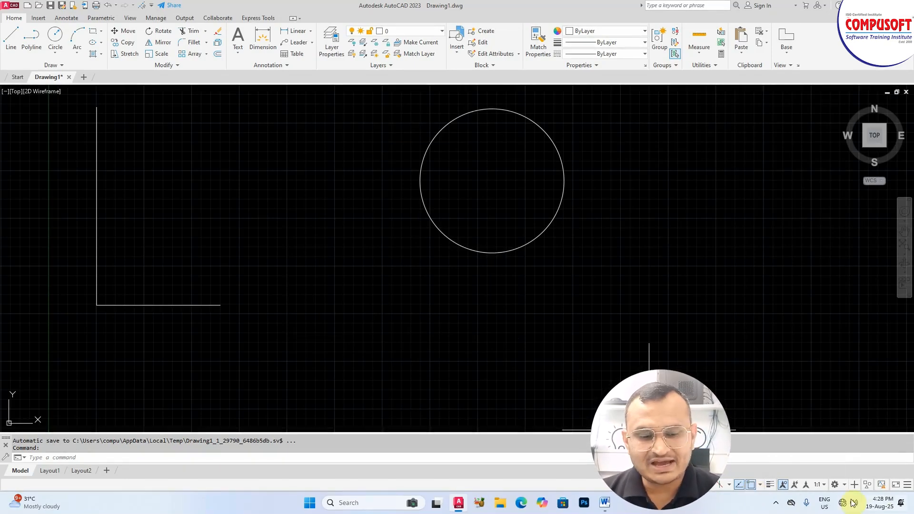
# Step: Remove the 2D Object Snap control from the status bar and restore it
pyautogui.click(907, 485)
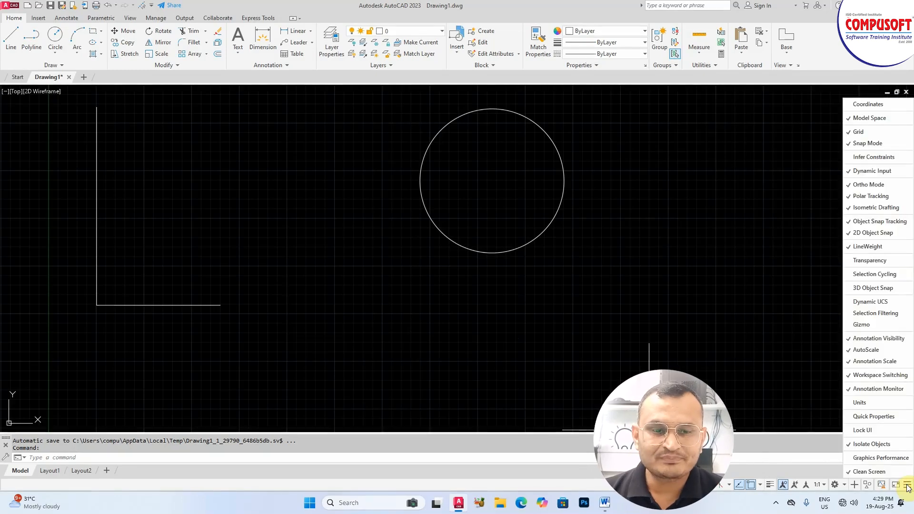
pyautogui.click(876, 238)
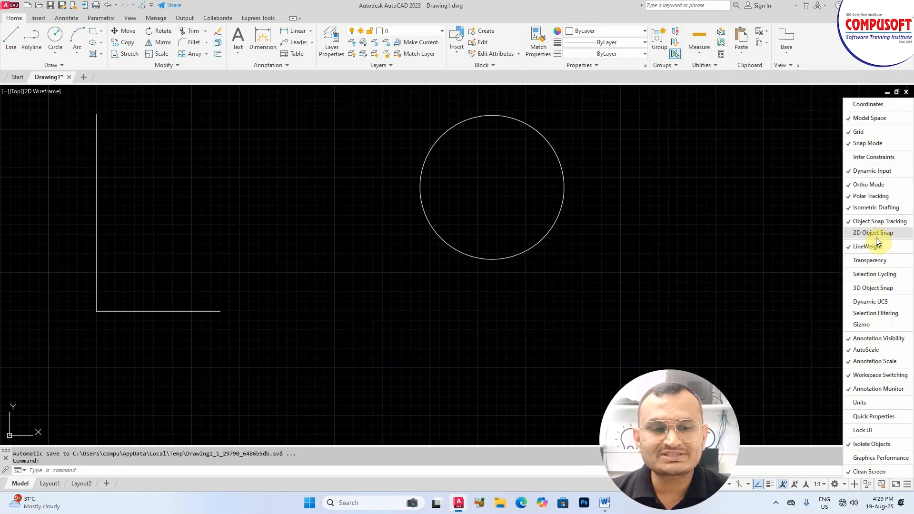
pyautogui.click(874, 234)
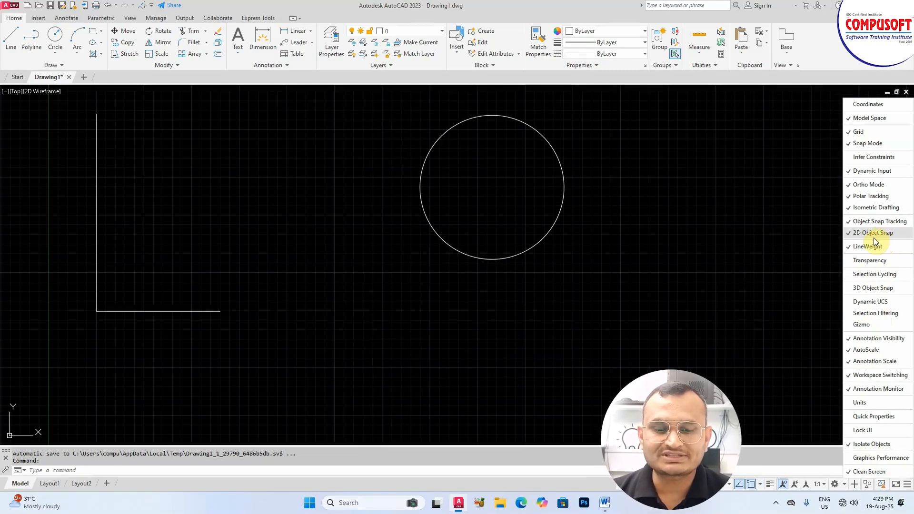
pyautogui.click(744, 239)
# Step: Disable every object snap mode except Endpoint
pyautogui.scroll(-2, 527, 267)
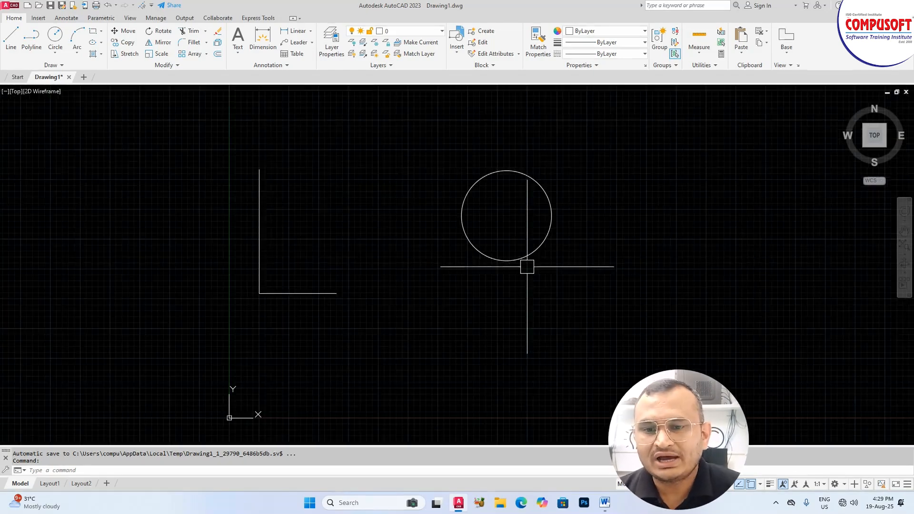
pyautogui.moveTo(527, 267); pyautogui.dragTo(477, 295, button='middle')
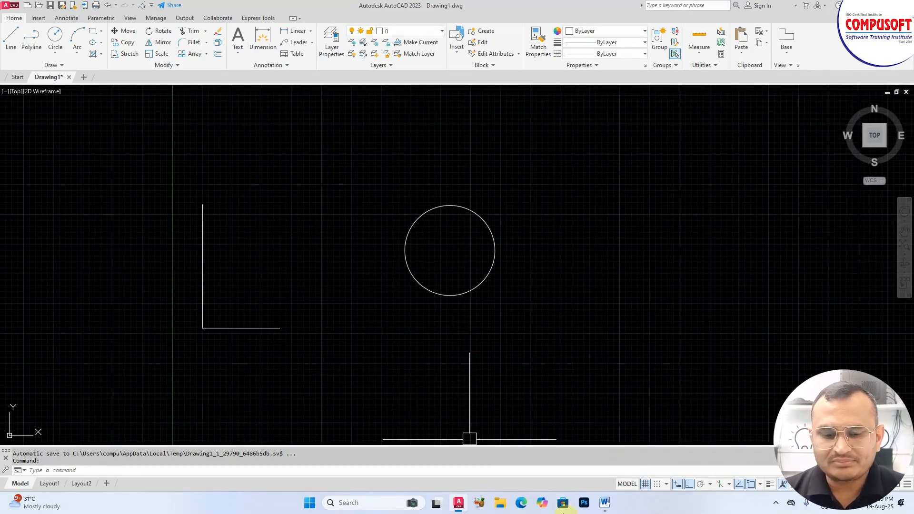
pyautogui.click(759, 484)
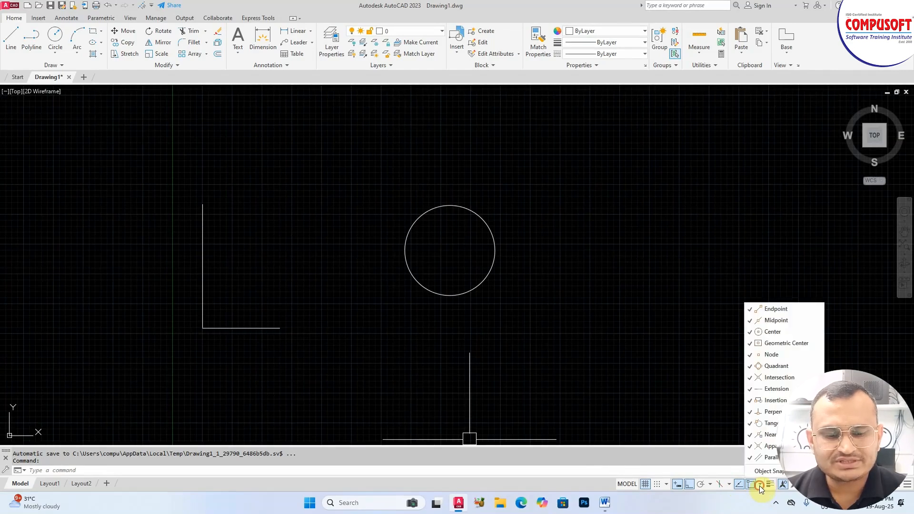
pyautogui.click(750, 322)
pyautogui.click(752, 332)
pyautogui.click(751, 343)
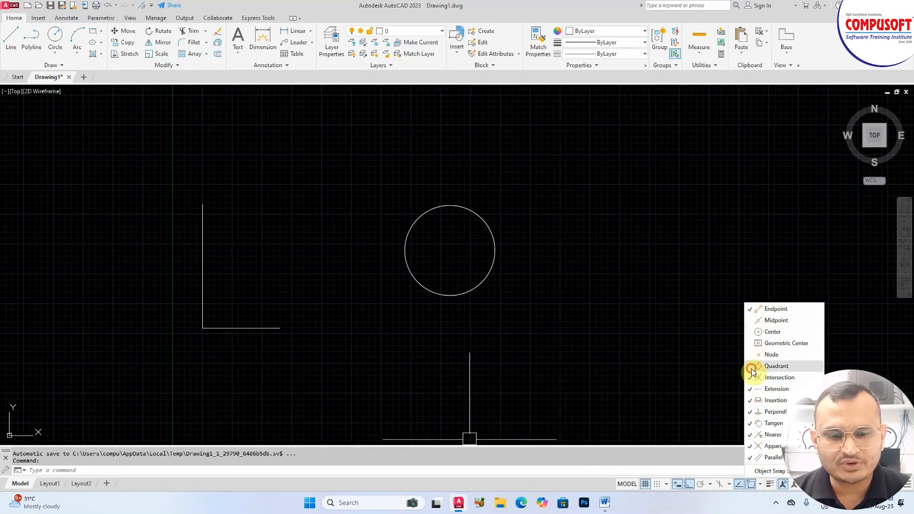
pyautogui.click(751, 366)
pyautogui.click(751, 378)
pyautogui.click(750, 412)
pyautogui.click(750, 424)
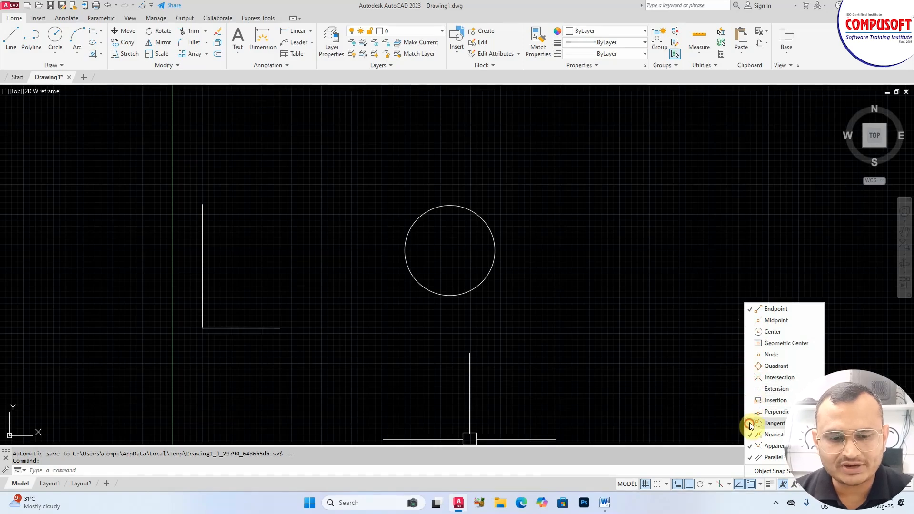
pyautogui.click(751, 434)
pyautogui.click(750, 446)
pyautogui.click(751, 457)
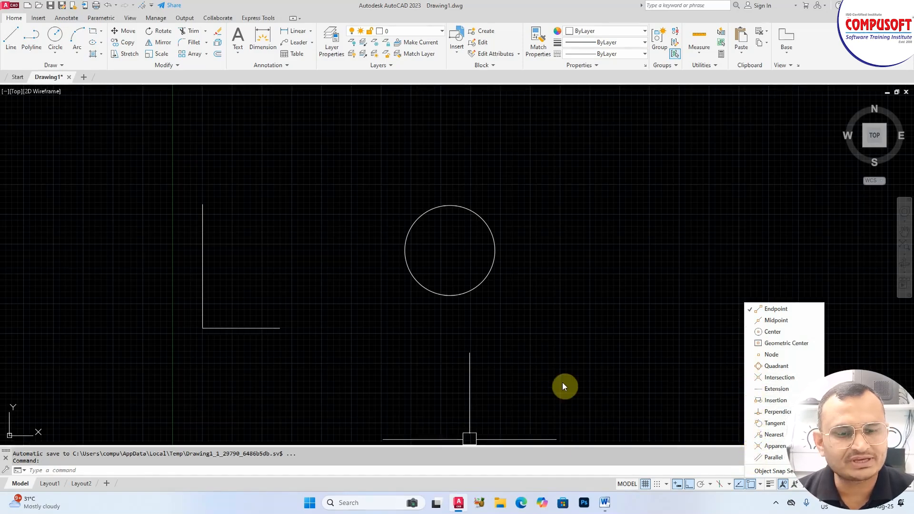
pyautogui.click(581, 371)
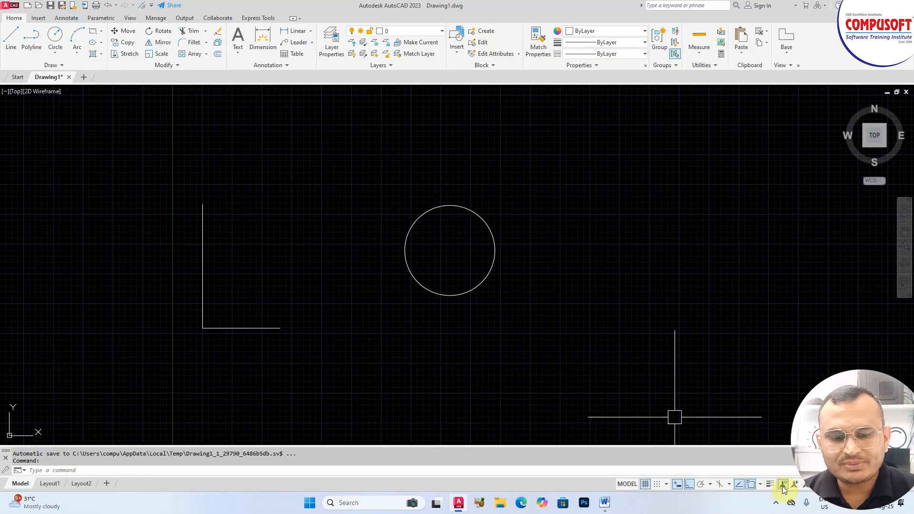
# Step: Draw a horizontal line running right from the upper endpoint of the vertical line, using the Endpoint snap
pyautogui.click(761, 485)
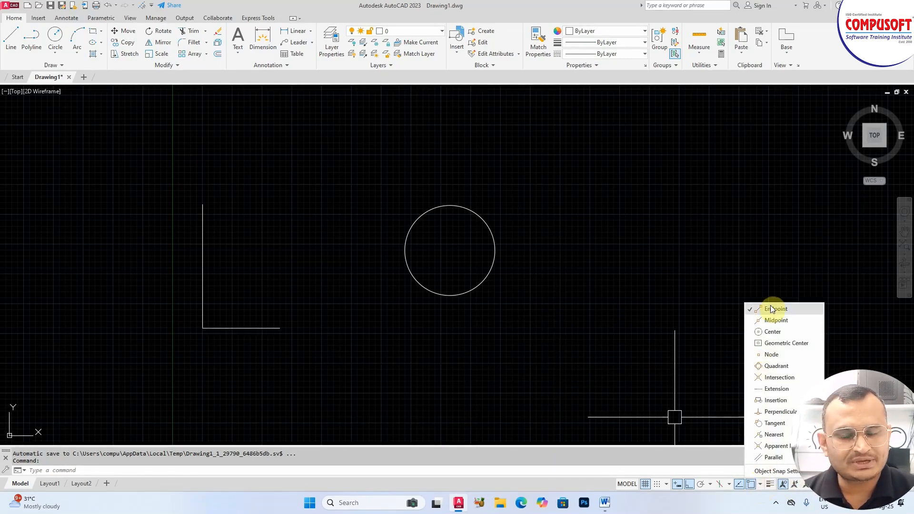
pyautogui.click(551, 306)
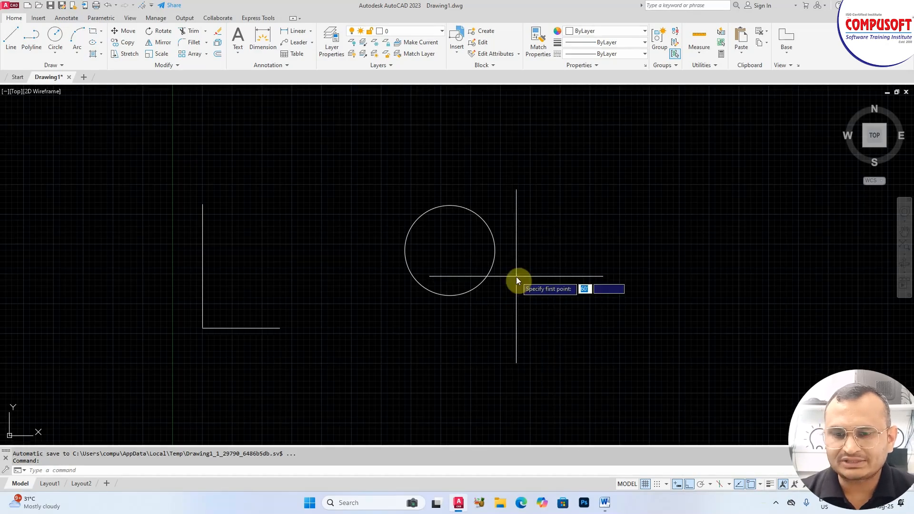
pyautogui.write('l')
pyautogui.press('Return')
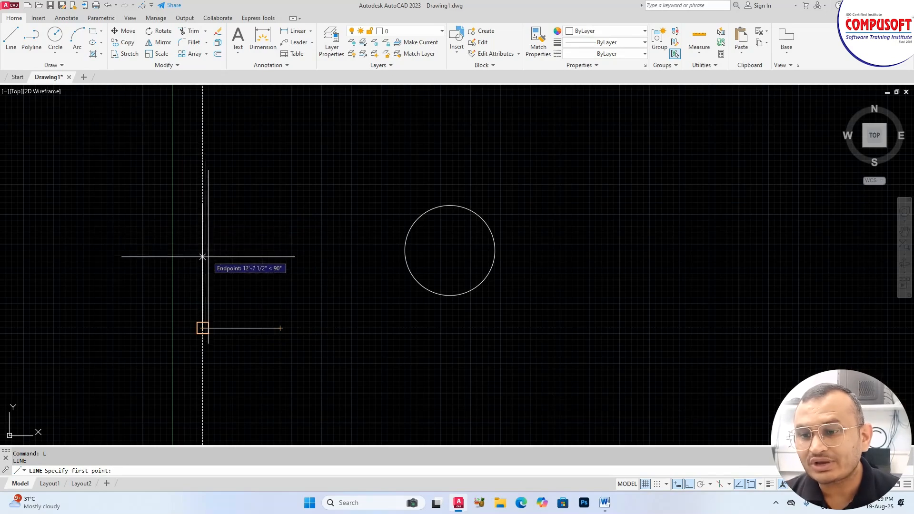
pyautogui.click(759, 484)
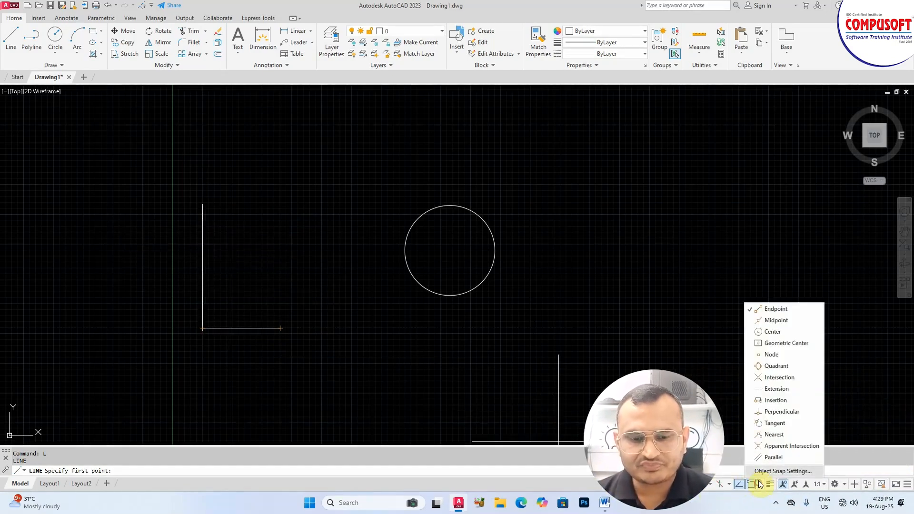
pyautogui.click(257, 259)
pyautogui.click(203, 205)
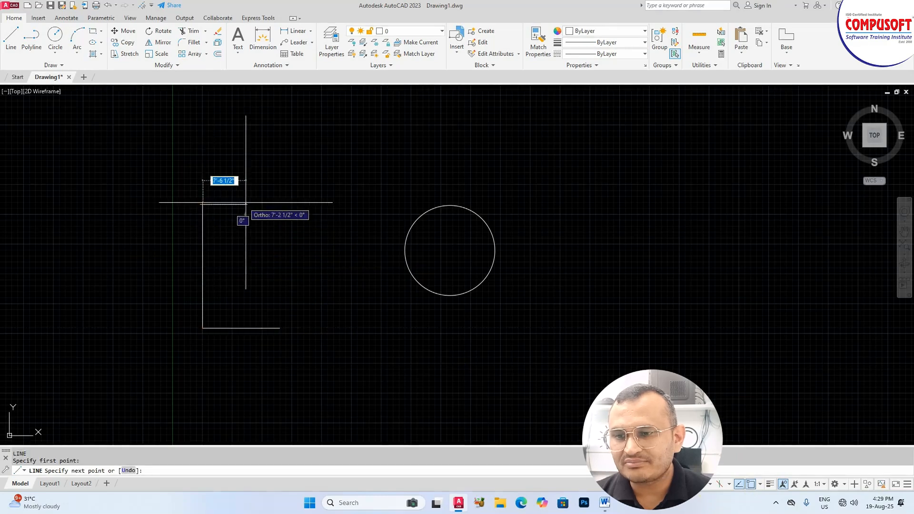
pyautogui.click(290, 205)
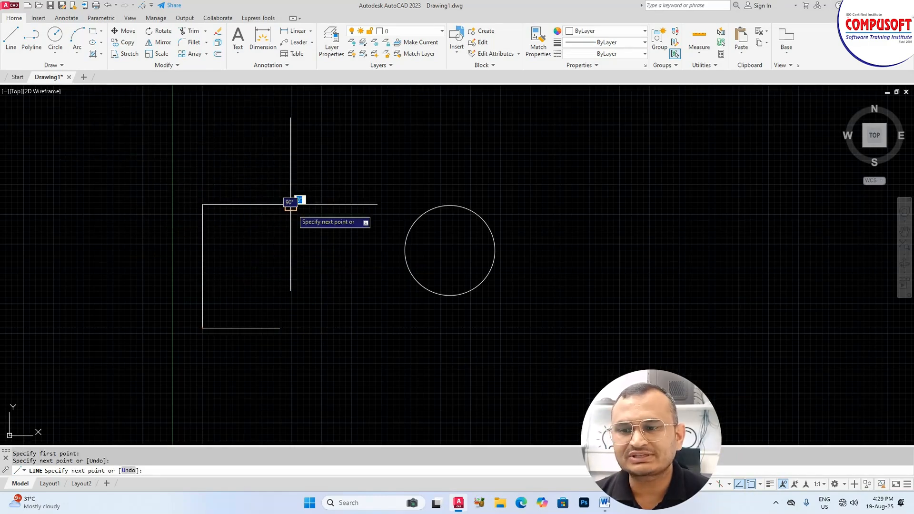
pyautogui.press('Return')
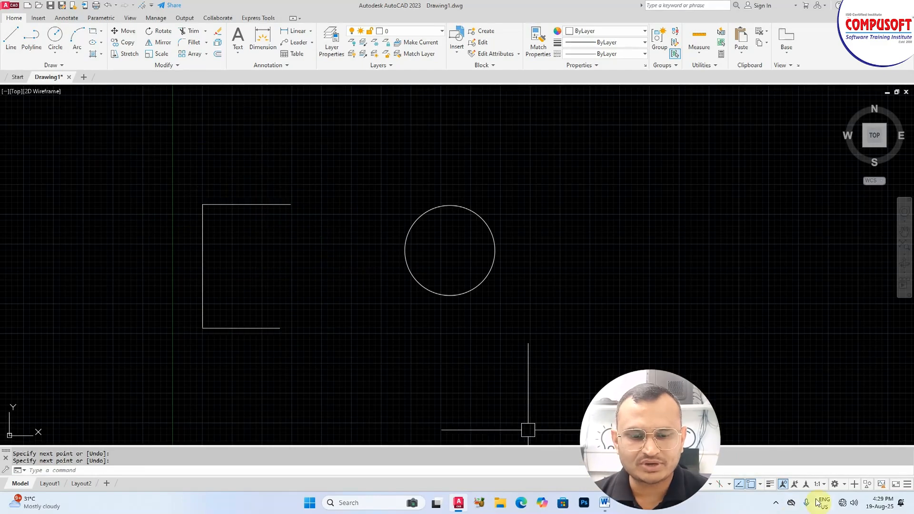
# Step: Enable the Midpoint and Center snaps and try them with the Line command on the upper line and the circle
pyautogui.click(759, 485)
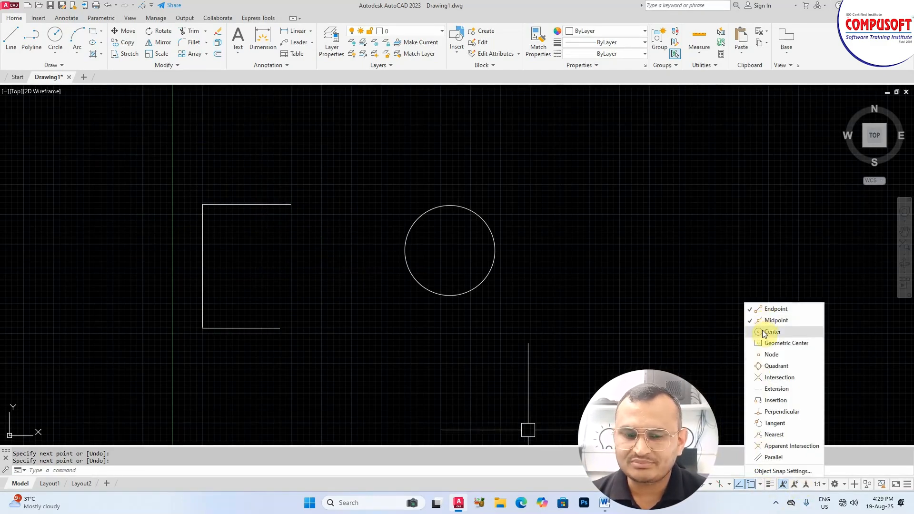
pyautogui.click(762, 331)
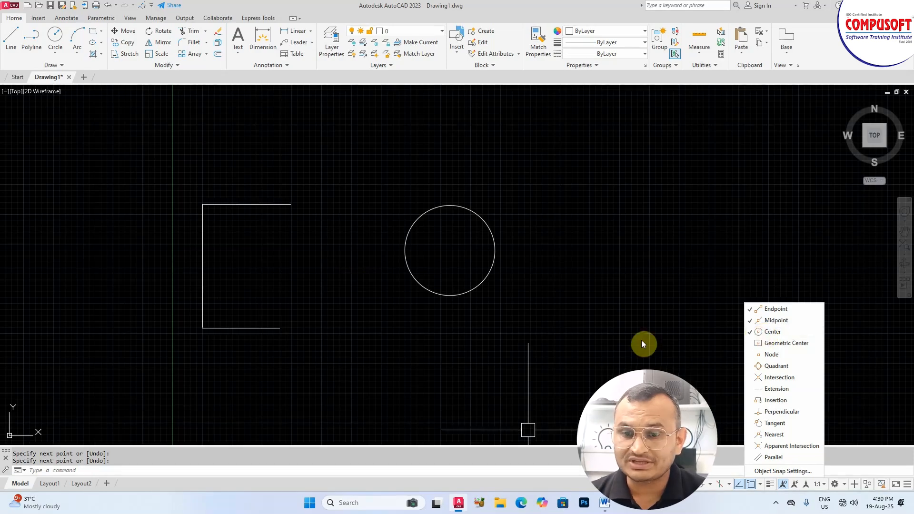
pyautogui.write('l')
pyautogui.press('Return')
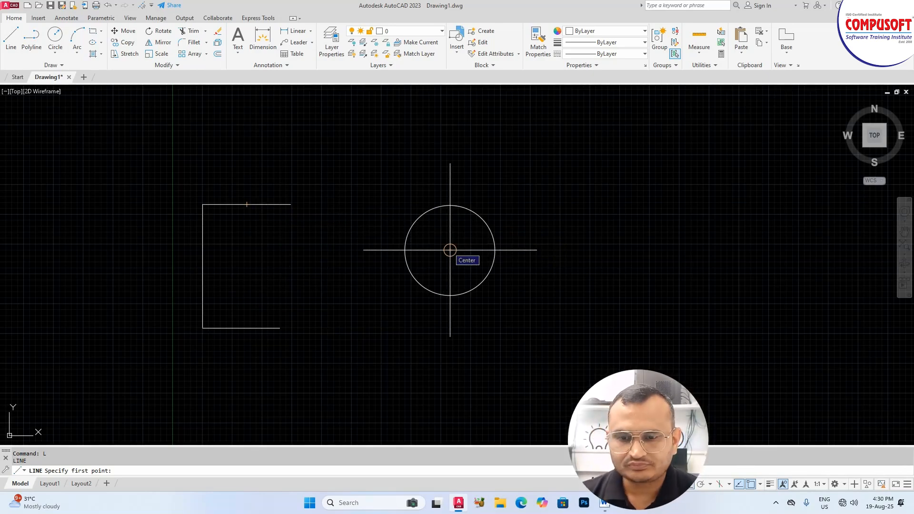
pyautogui.press('Escape')
# Step: Enable the Geometric Center, Node and Quadrant object snaps, leaving Intersection and Extension off
pyautogui.click(759, 484)
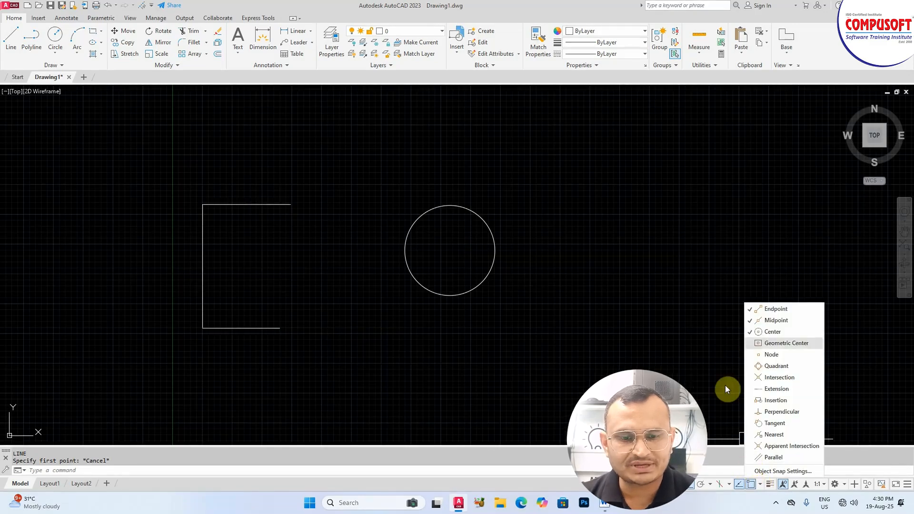
pyautogui.click(770, 344)
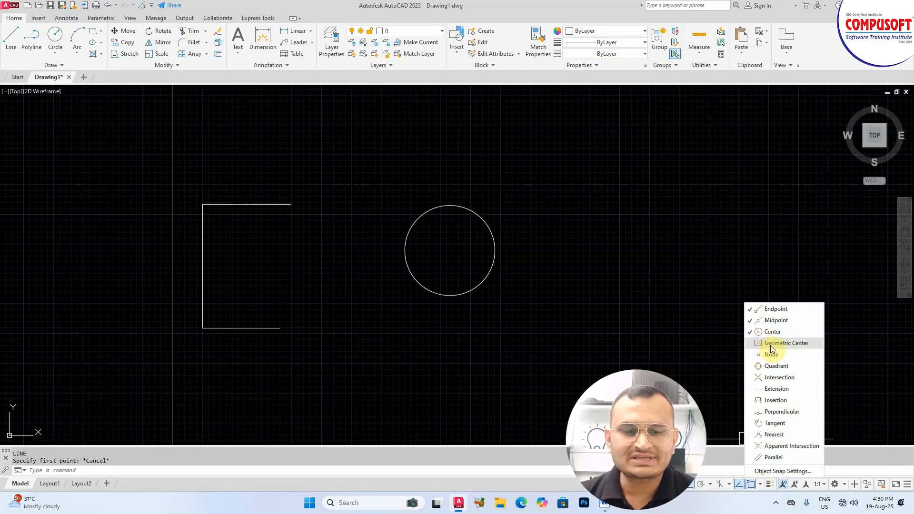
pyautogui.click(771, 355)
pyautogui.click(772, 366)
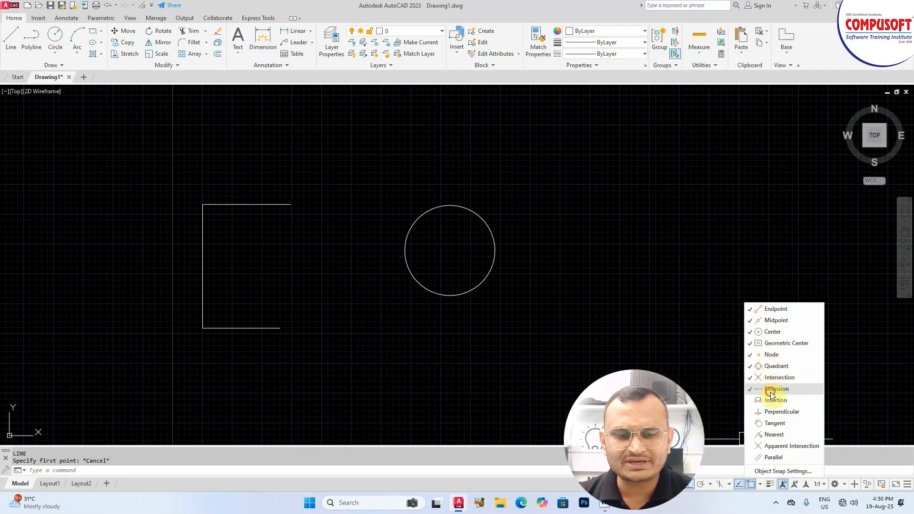
pyautogui.click(763, 379)
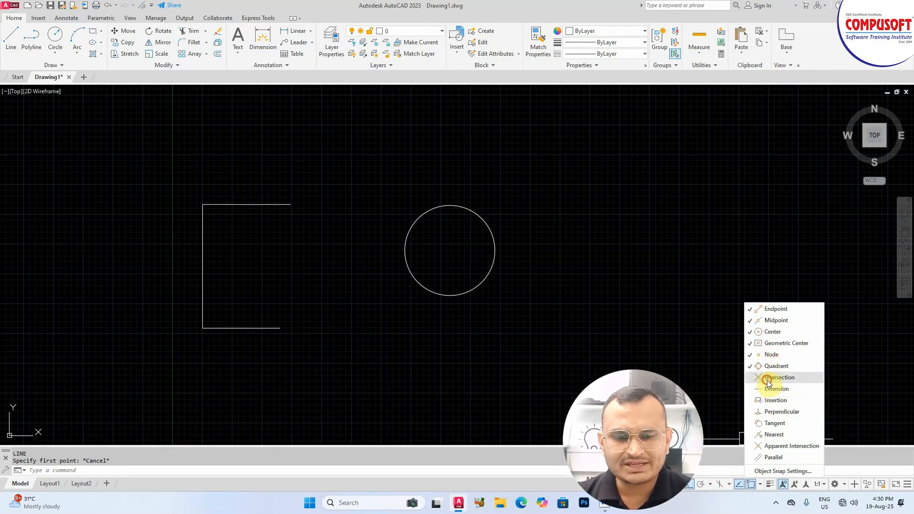
# Step: Disable the Quadrant and Node object snaps, keeping Endpoint, Midpoint, Center and Geometric Center enabled
pyautogui.click(766, 367)
pyautogui.click(768, 355)
pyautogui.click(702, 332)
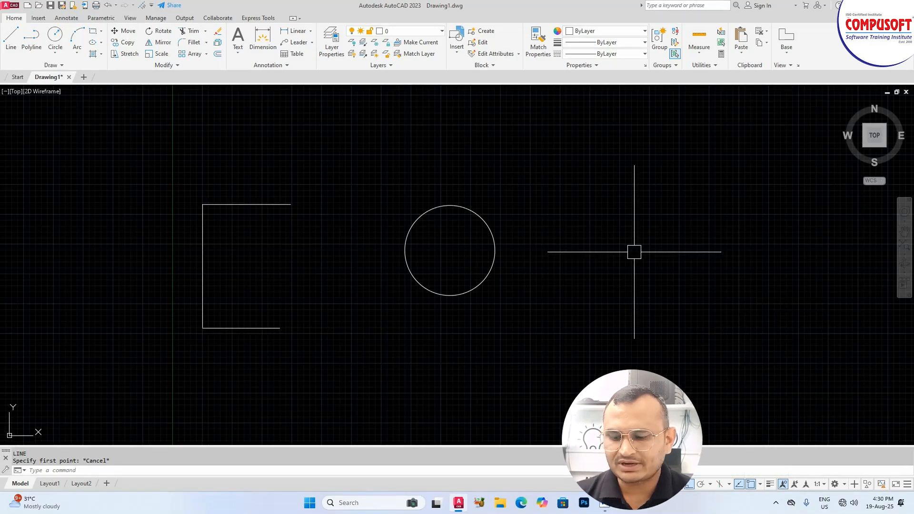
# Step: Draw a freehand rectangle to the right of the existing circle
pyautogui.press('Escape')
pyautogui.press('Escape')
pyautogui.write('rec')
pyautogui.press('Return')
pyautogui.click(559, 229)
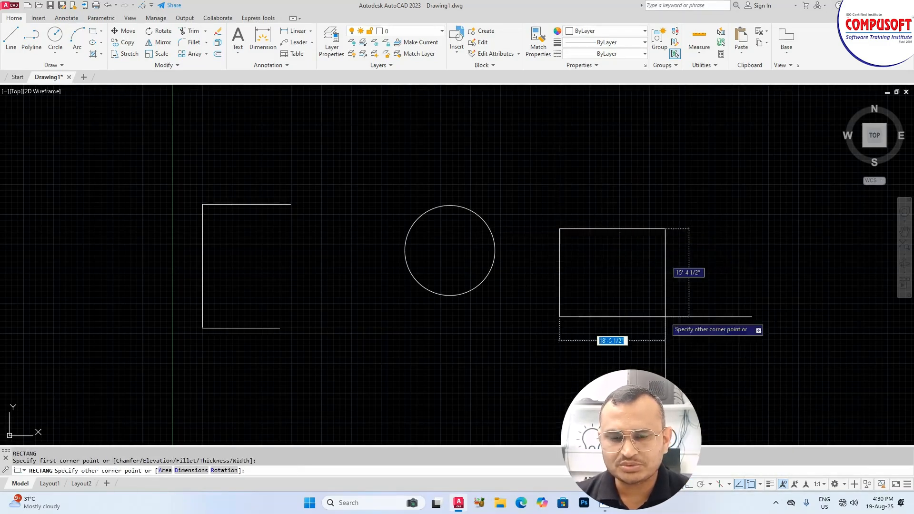
pyautogui.click(740, 354)
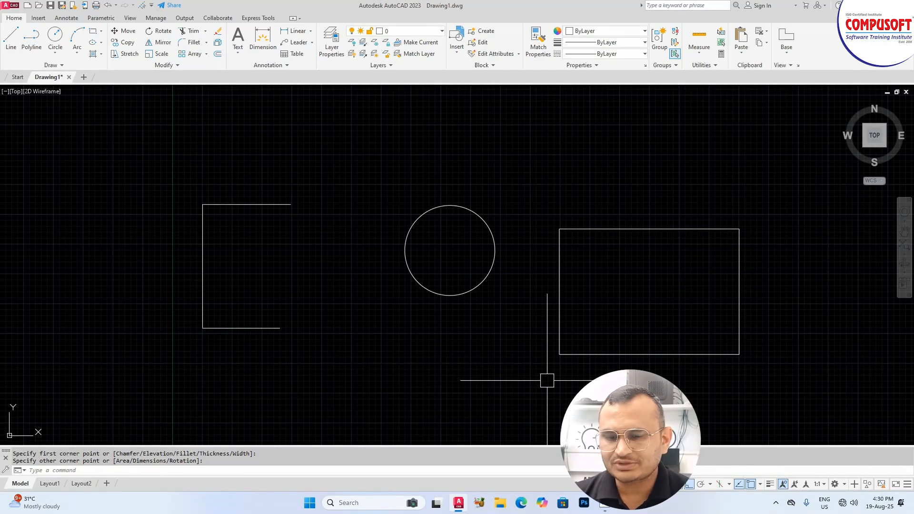
# Step: Draw a circle centred on the rectangle's geometric center, with its radius reaching the midpoint of the upper edge
pyautogui.write('c')
pyautogui.press('Return')
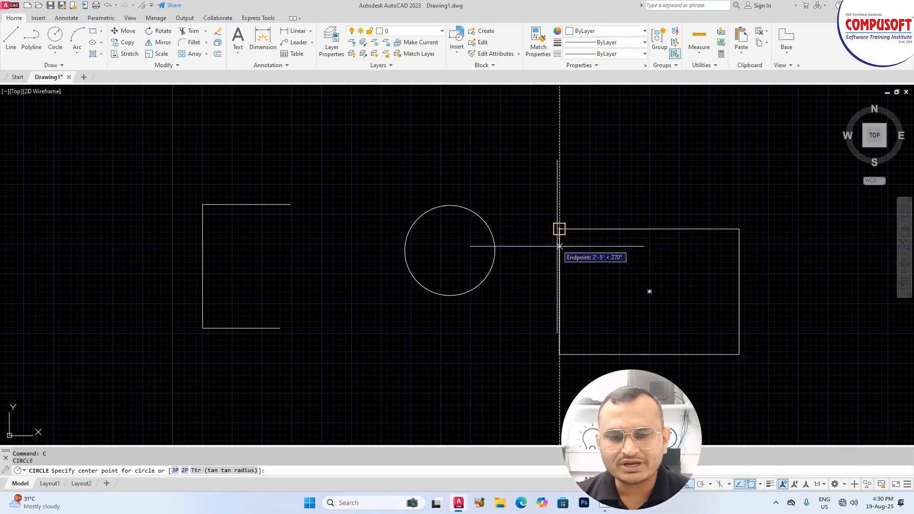
pyautogui.click(649, 291)
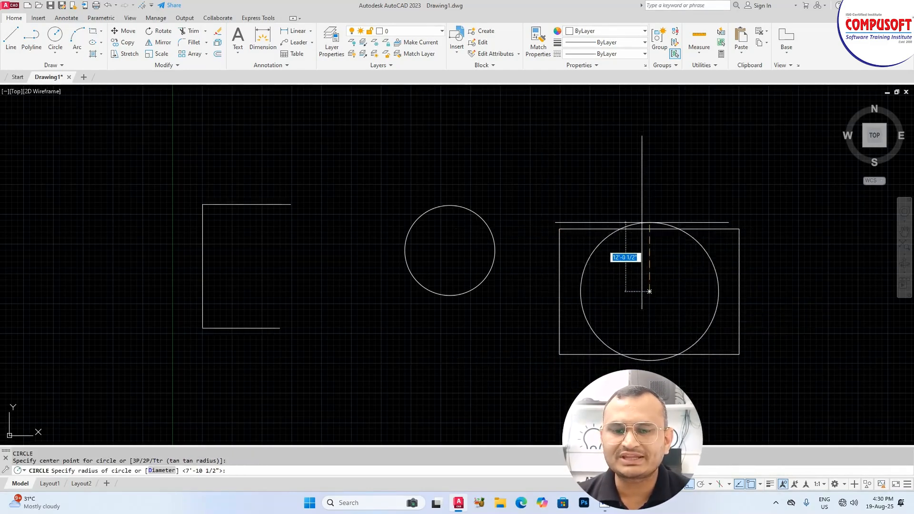
pyautogui.click(650, 229)
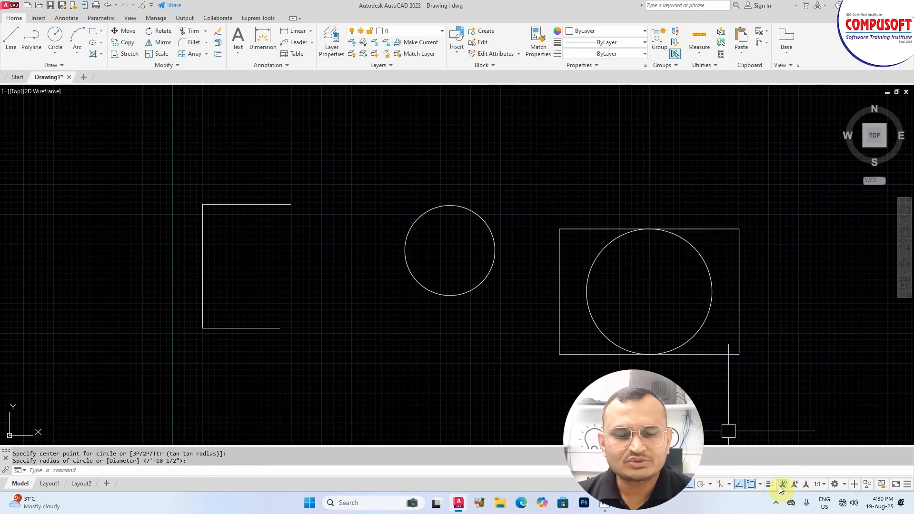
# Step: Enable all the remaining object snap modes, from Node and Quadrant through Apparent Intersection and Parallel
pyautogui.click(760, 484)
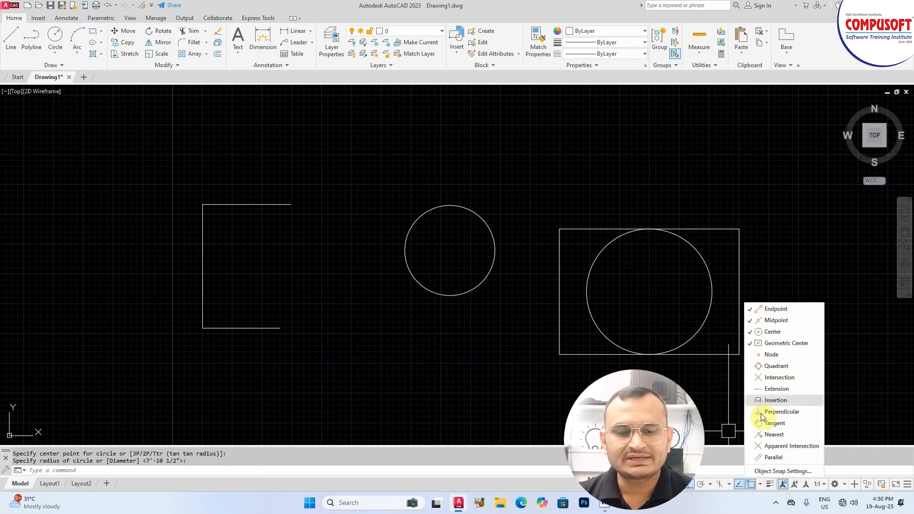
pyautogui.click(770, 365)
pyautogui.click(772, 377)
pyautogui.click(773, 389)
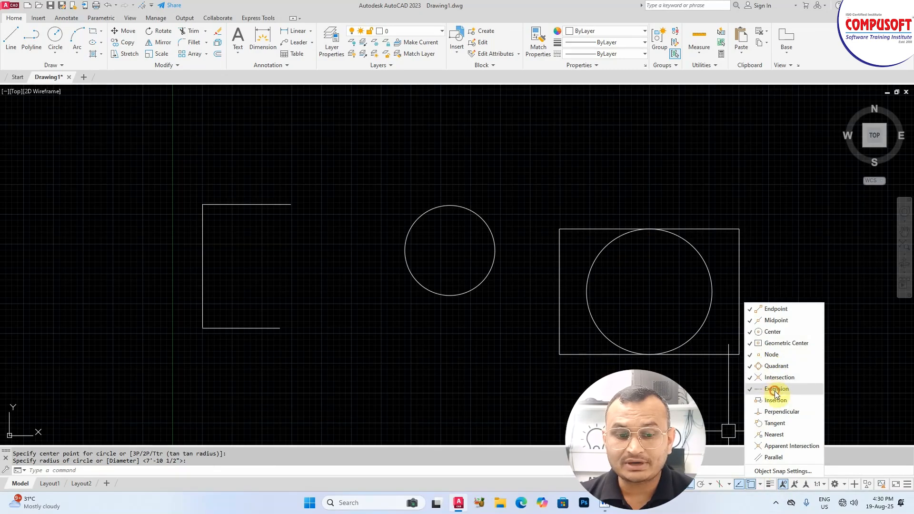
pyautogui.click(774, 400)
pyautogui.click(776, 411)
pyautogui.click(775, 423)
pyautogui.click(775, 434)
pyautogui.click(774, 445)
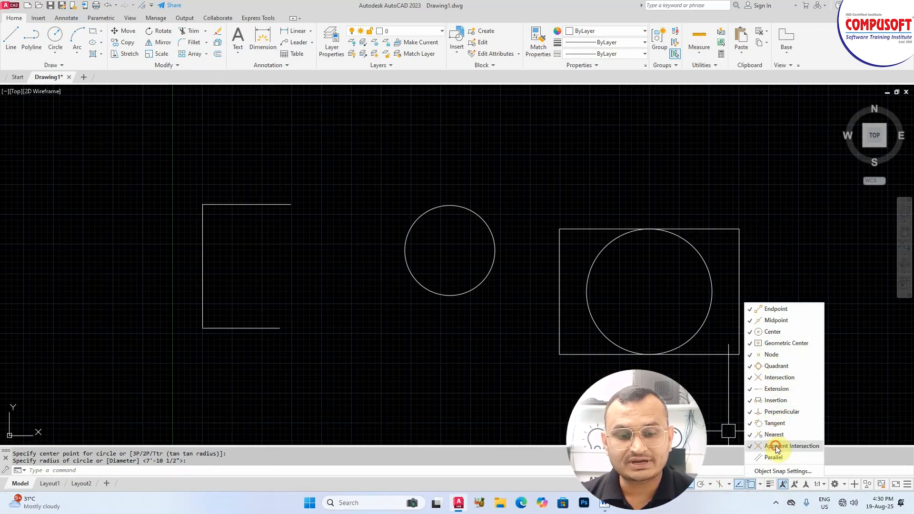
pyautogui.click(774, 457)
pyautogui.press('Escape')
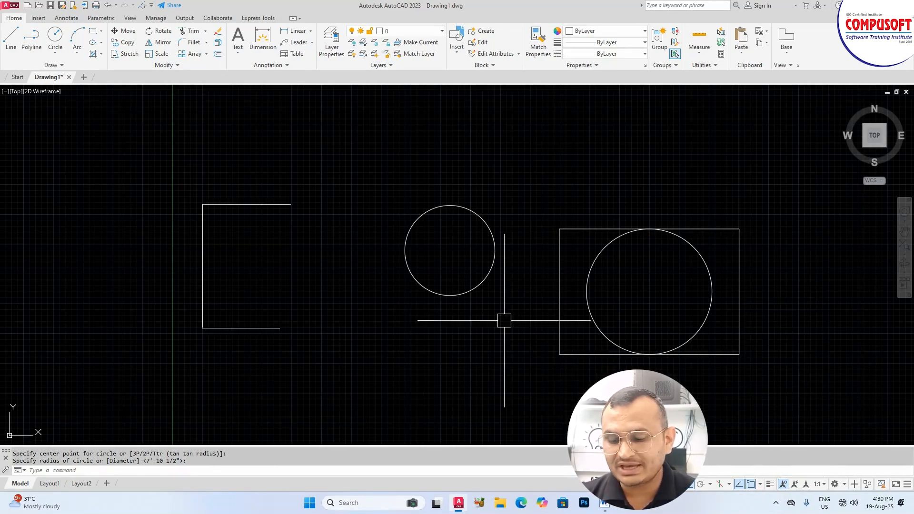
# Step: Preview the snap points on the lines, circles and rectangle with the Circle command, without drawing anything
pyautogui.write('c')
pyautogui.press('Return')
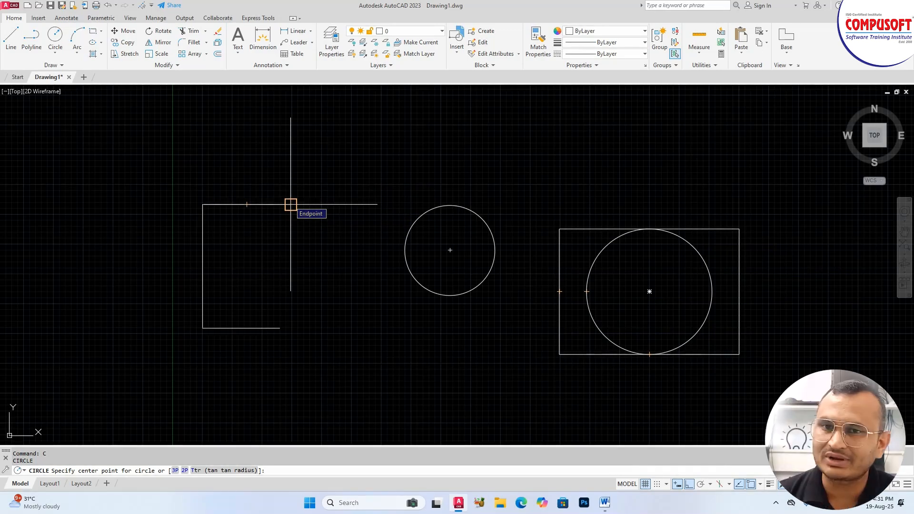
pyautogui.press('Escape')
pyautogui.press('Escape')
# Step: Draw three freehand circles in the empty area above and right of the existing shapes, the second with a radius of about 13'-3"
pyautogui.scroll(-8, 312, 262)
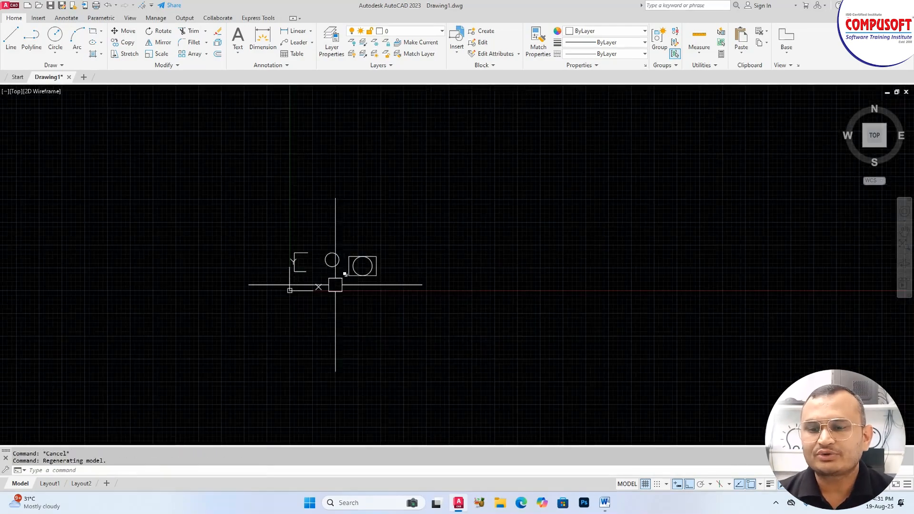
pyautogui.scroll(2, 348, 216)
pyautogui.moveTo(348, 216); pyautogui.dragTo(235, 234, button='middle')
pyautogui.write('c')
pyautogui.press('space')
pyautogui.click(312, 227)
pyautogui.click(329, 240)
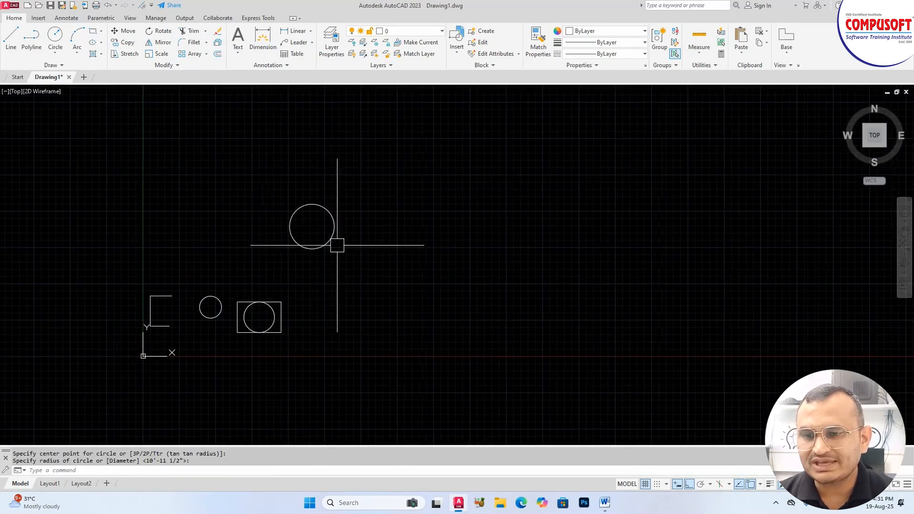
pyautogui.press('space')
pyautogui.click(375, 202)
pyautogui.click(381, 220)
pyautogui.press('space')
pyautogui.click(371, 256)
pyautogui.click(381, 276)
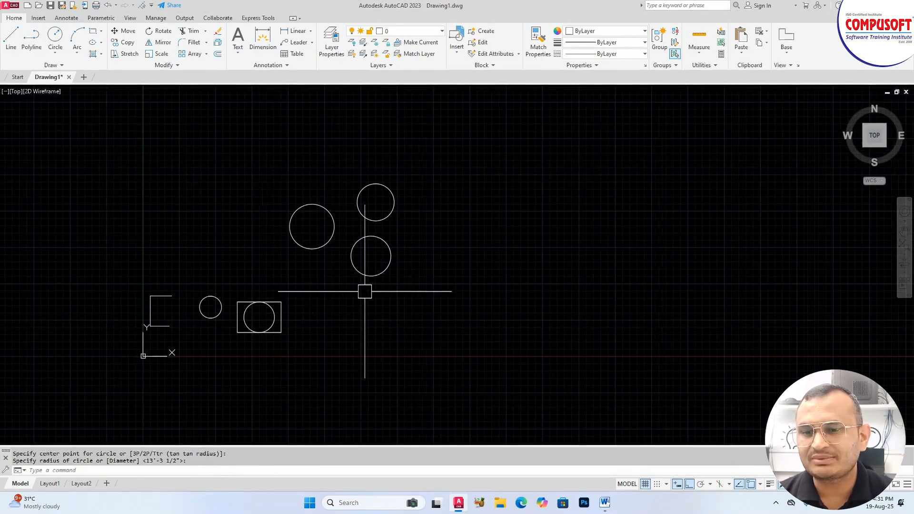
# Step: Group the two rightmost of the new circles, one above the other
pyautogui.click(351, 150)
pyautogui.click(404, 281)
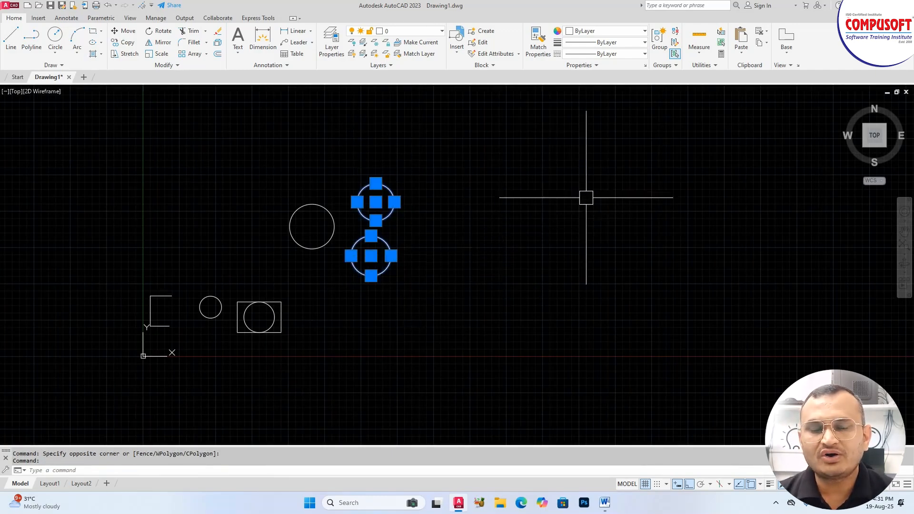
pyautogui.click(659, 45)
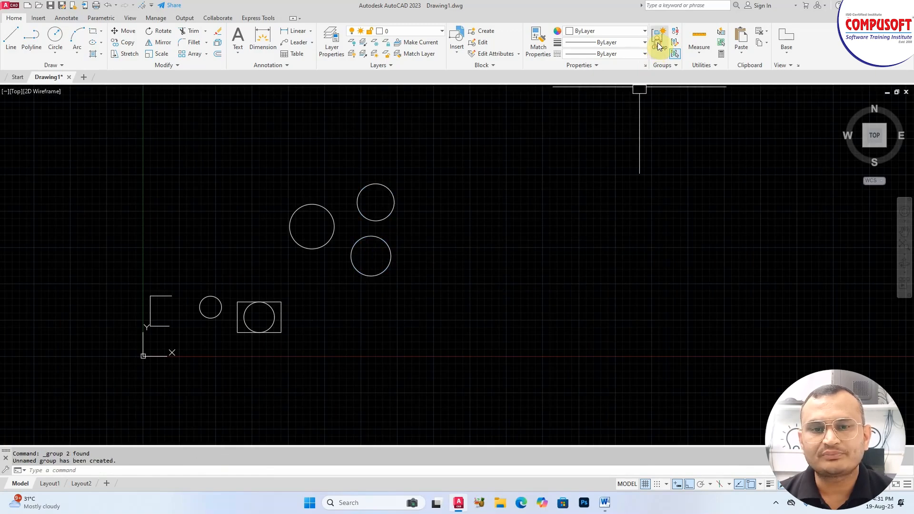
# Step: Move the grouped circles up and to the right from the upper circle's center, with Ortho off
pyautogui.click(375, 223)
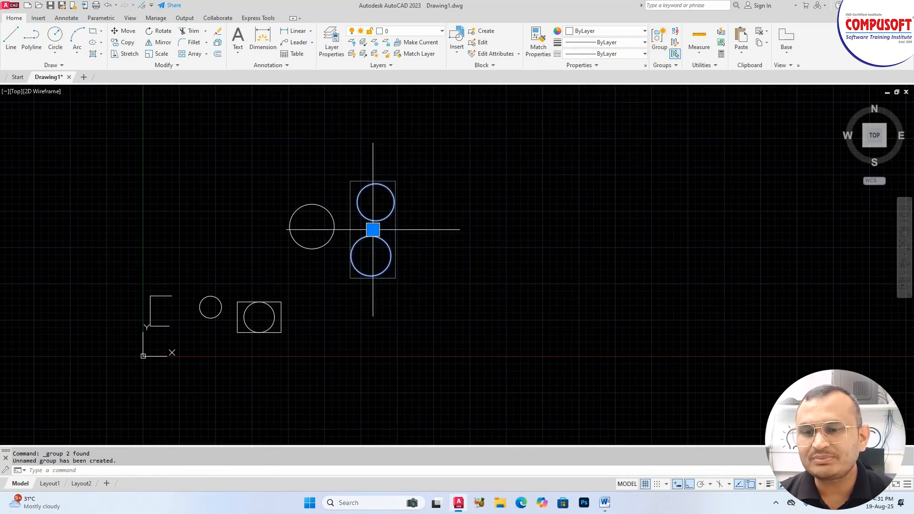
pyautogui.write('m')
pyautogui.press('Return')
pyautogui.click(376, 202)
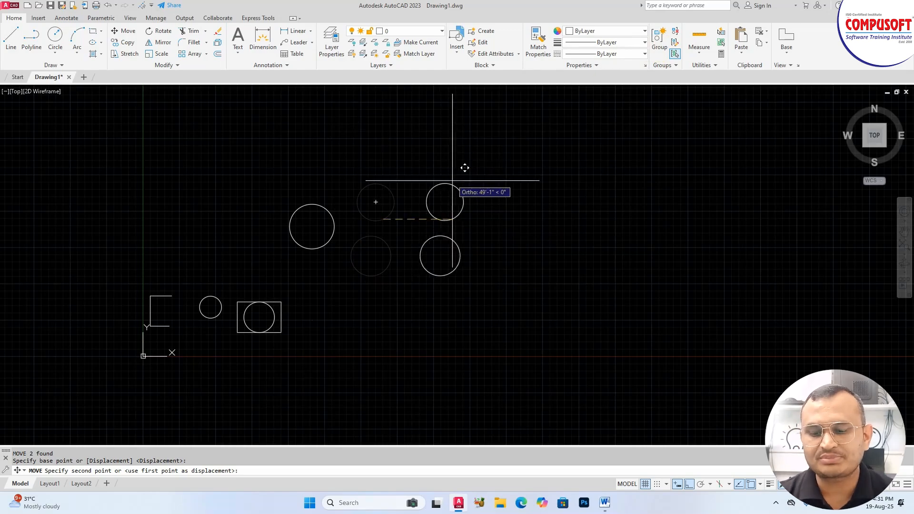
pyautogui.press('F8')
pyautogui.click(439, 176)
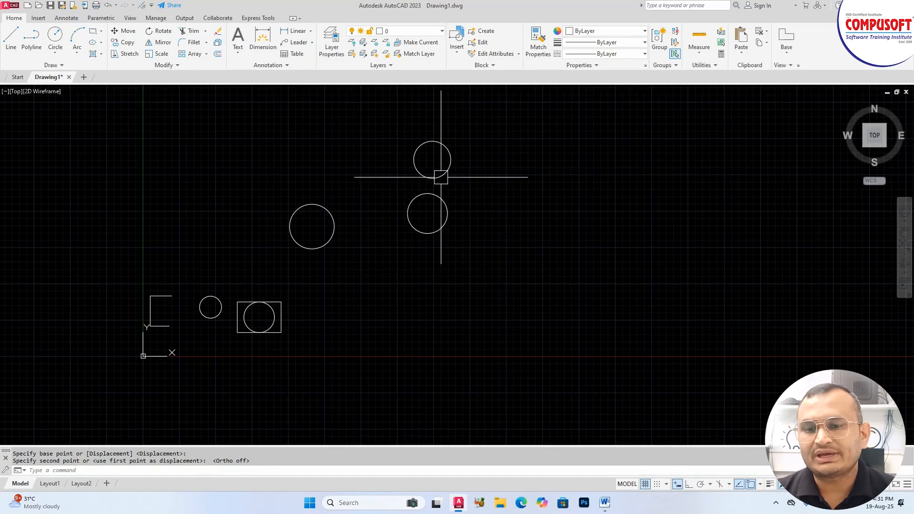
# Step: Ungroup the two moved circles, select each one individually and group them again
pyautogui.click(441, 177)
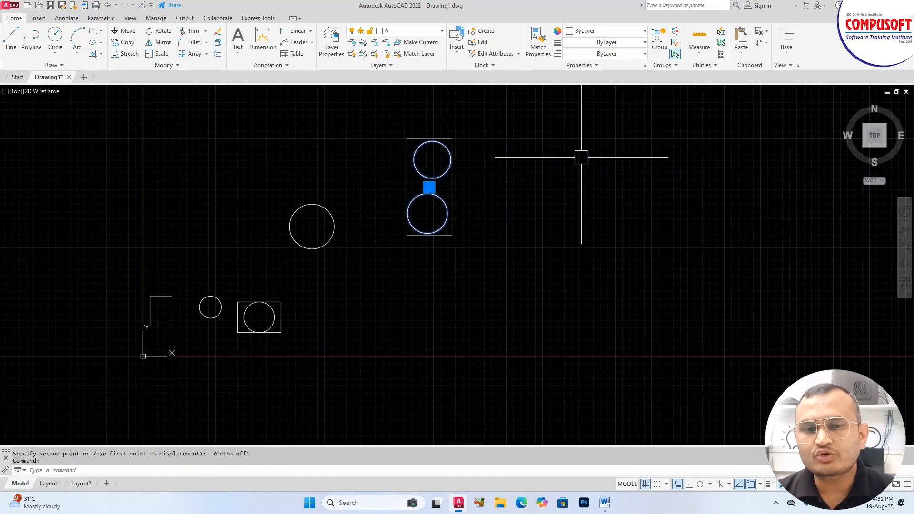
pyautogui.click(678, 32)
pyautogui.click(447, 159)
pyautogui.click(410, 214)
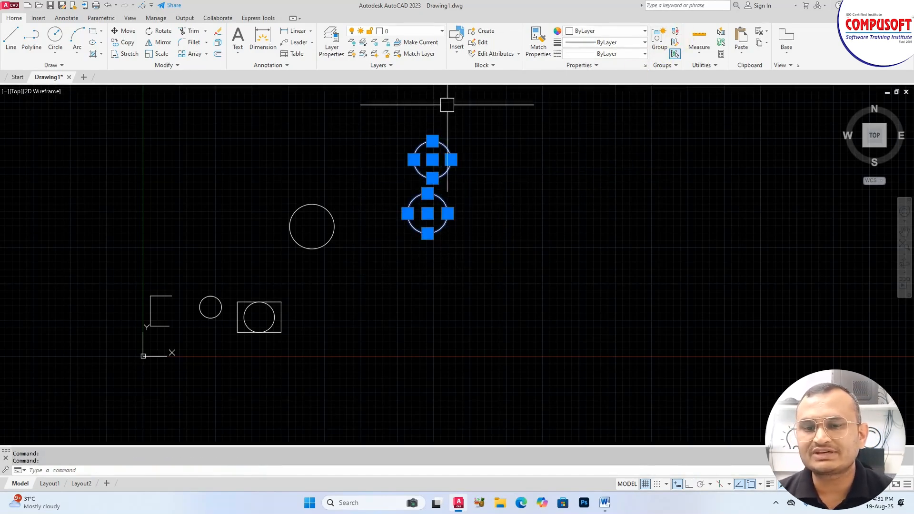
pyautogui.click(659, 42)
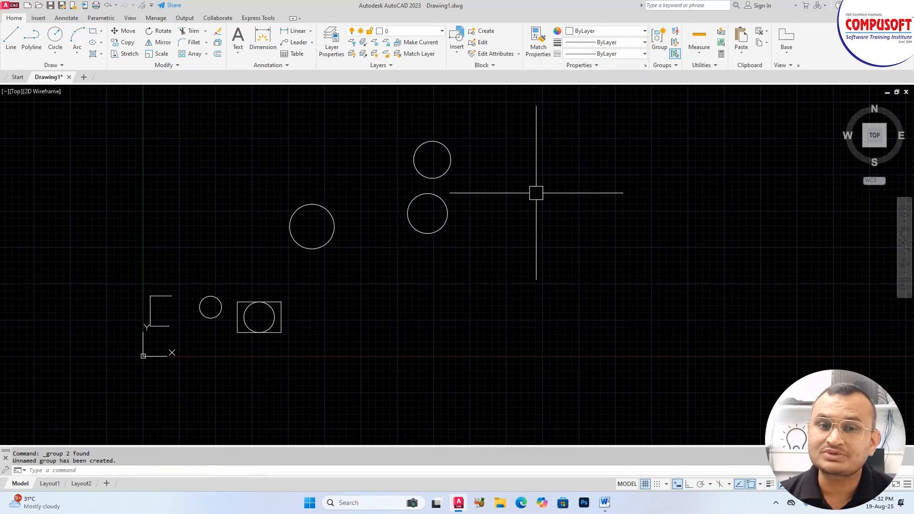
# Step: Turn group selection off while the two-circle group is selected and clear the selection
pyautogui.click(428, 193)
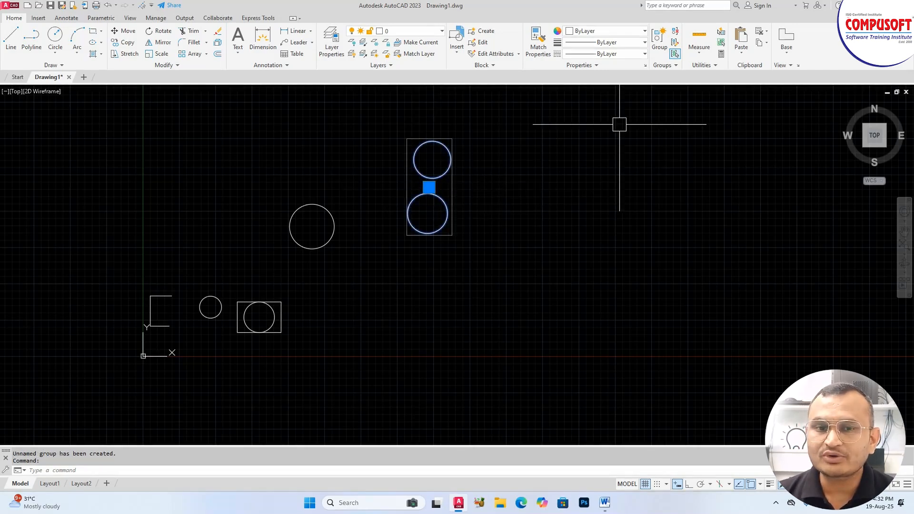
pyautogui.click(675, 53)
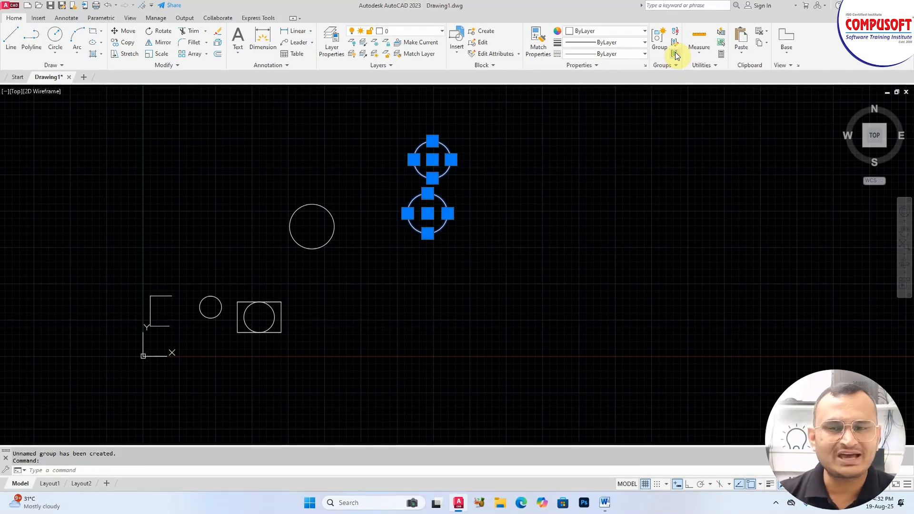
pyautogui.click(490, 143)
pyautogui.press('Escape')
# Step: Shrink the upper circle of the group by stretching one of its quadrant grips inward
pyautogui.click(432, 143)
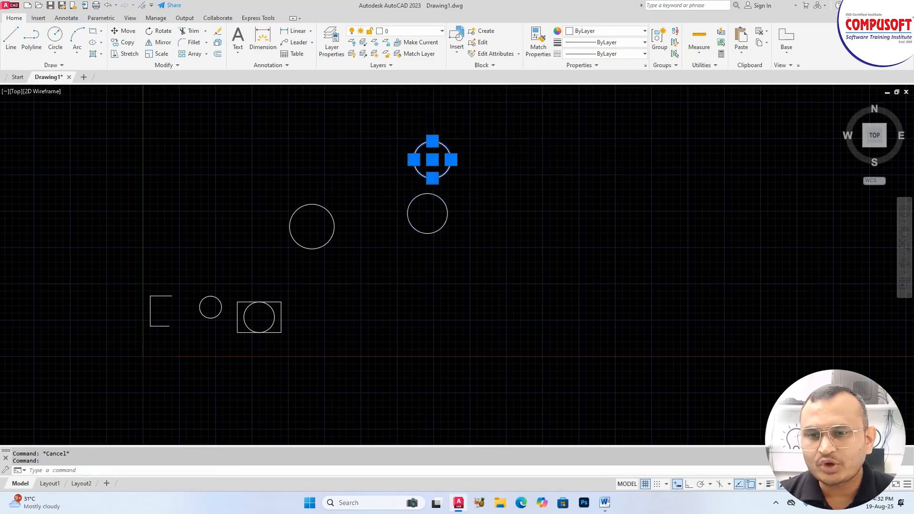
pyautogui.scroll(4, 433, 148)
pyautogui.click(426, 113)
pyautogui.scroll(-4, 441, 169)
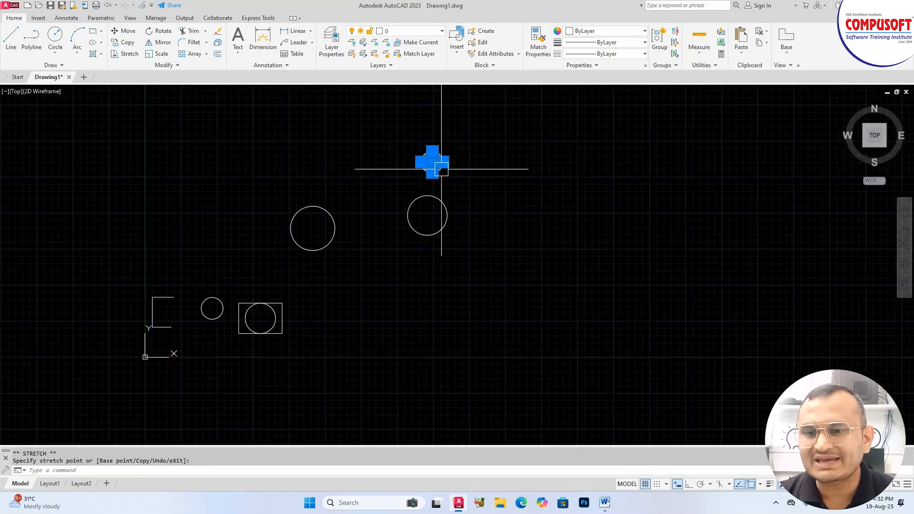
# Step: Enlarge the lower circle of the group to a radius of about 20' by stretching its bottom quadrant grip outward, and clear the selection
pyautogui.scroll(2, 444, 219)
pyautogui.click(437, 234)
pyautogui.click(417, 245)
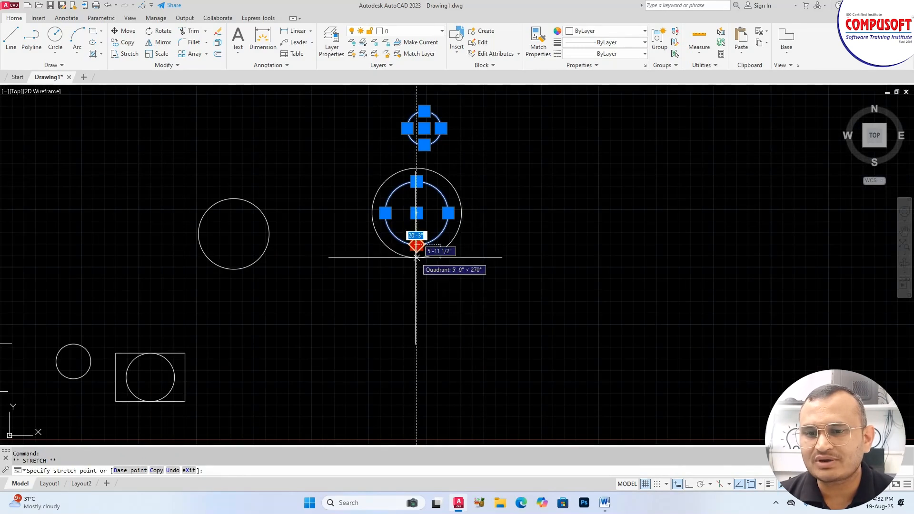
pyautogui.click(416, 257)
pyautogui.press('Escape')
pyautogui.press('Escape')
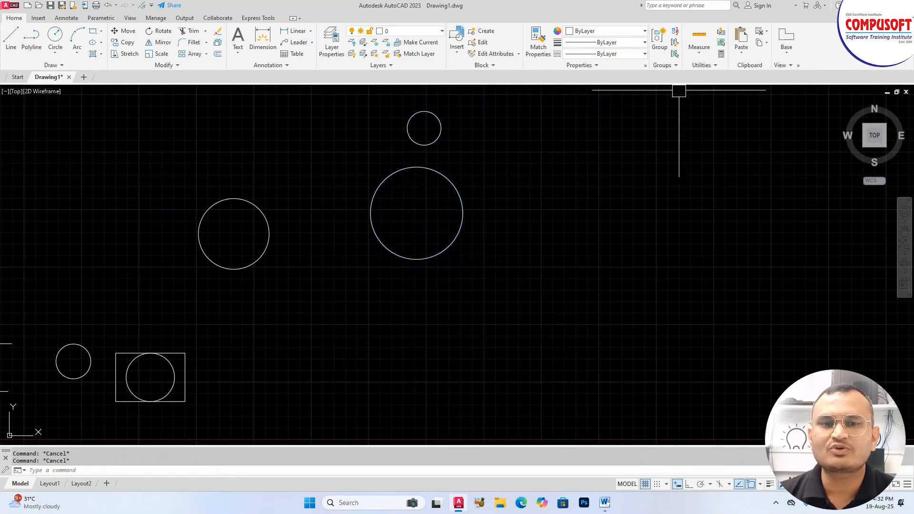
# Step: Turn group selection back on and add the separate circle on the left to the two-circle group
pyautogui.click(672, 54)
pyautogui.click(417, 168)
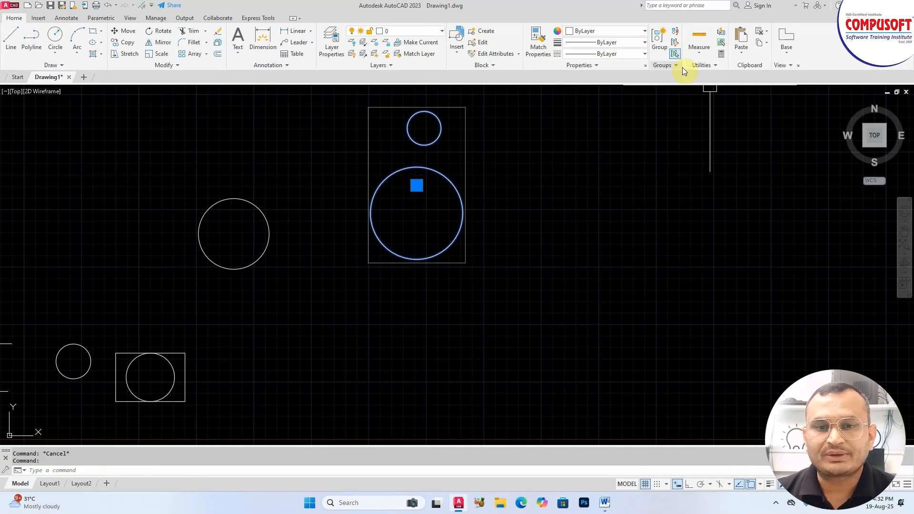
pyautogui.scroll(-2, 437, 200)
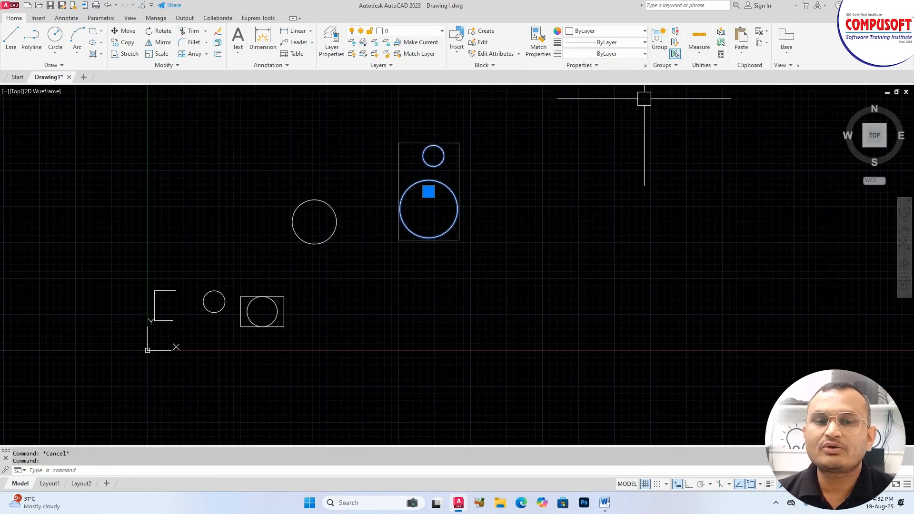
pyautogui.click(675, 52)
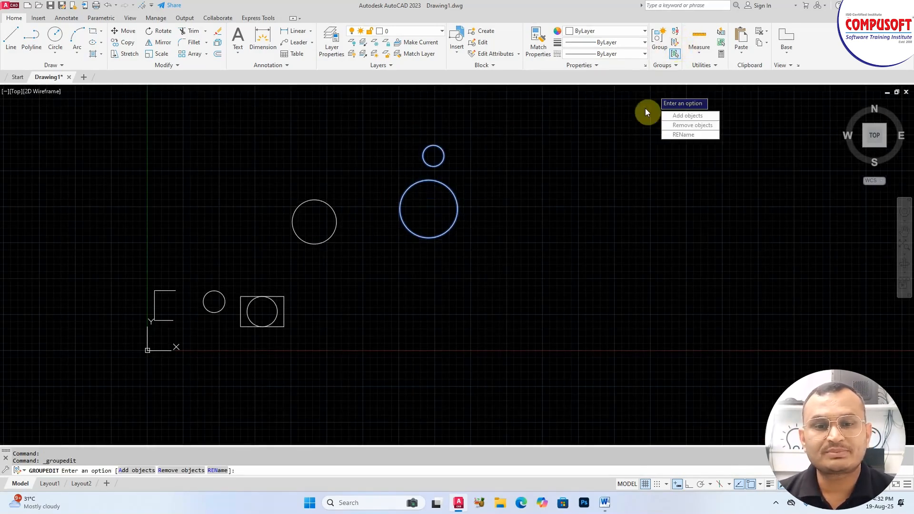
pyautogui.click(687, 116)
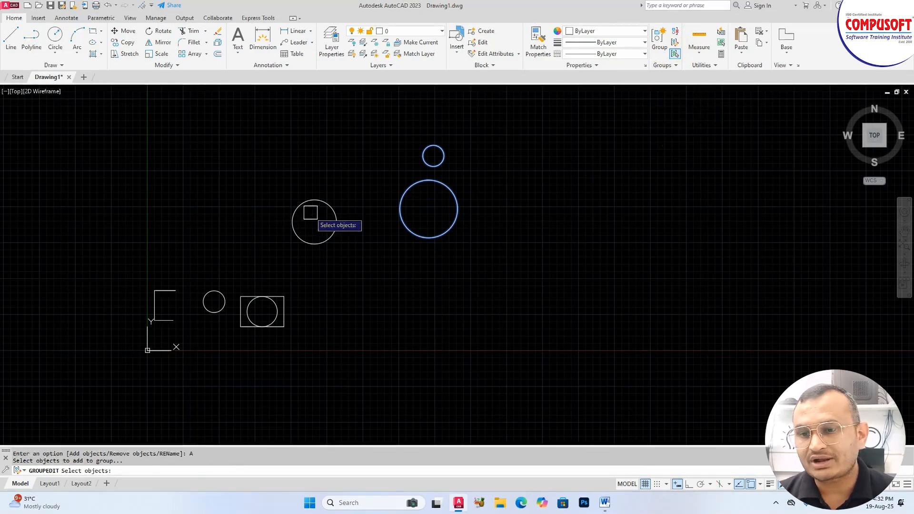
pyautogui.click(327, 204)
pyautogui.press('Return')
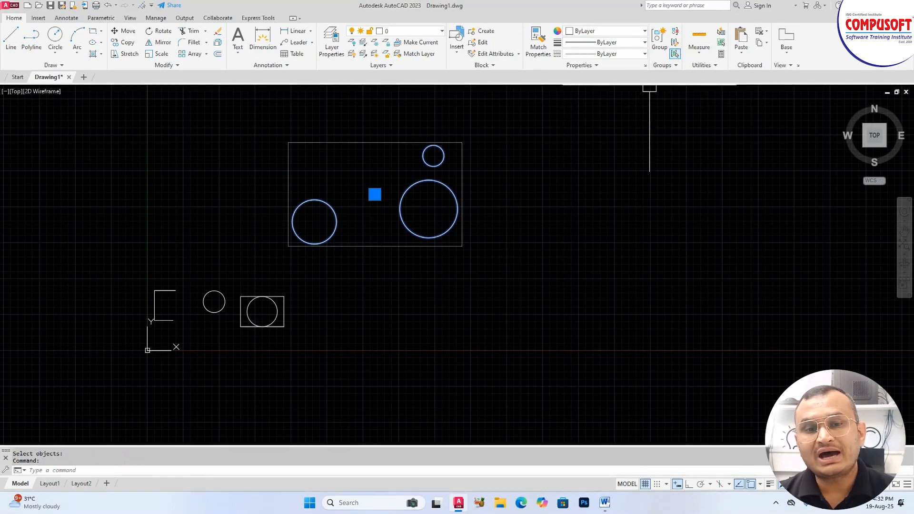
# Step: Remove the separate circle on the left from the three-circle group and ungroup the remaining two circles
pyautogui.click(674, 43)
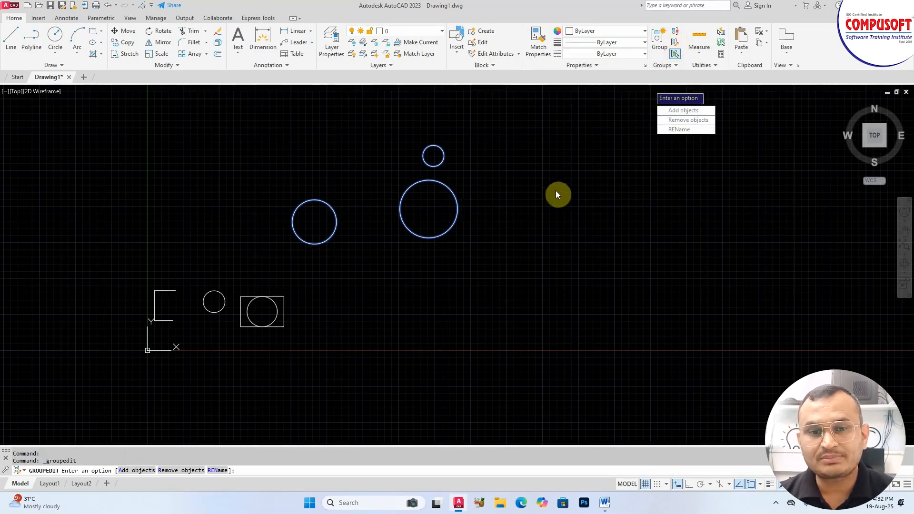
pyautogui.click(680, 125)
pyautogui.click(326, 236)
pyautogui.click(329, 238)
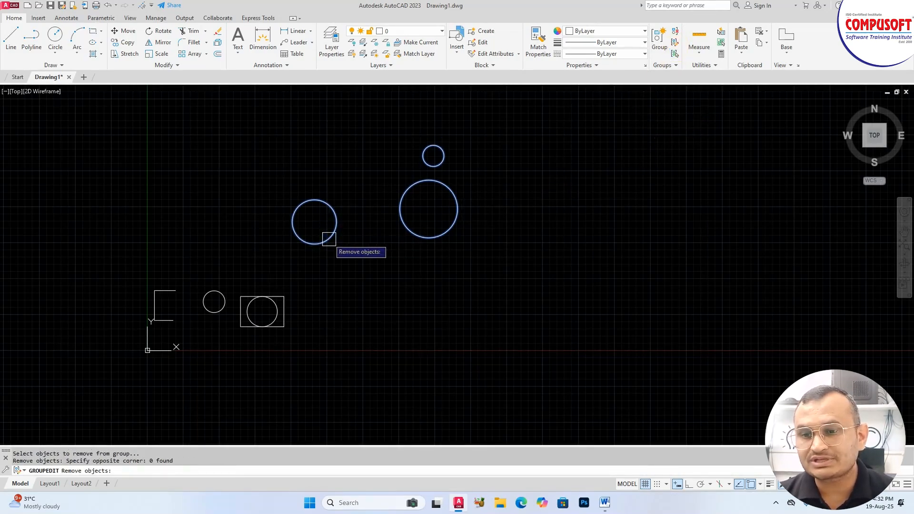
pyautogui.click(329, 239)
pyautogui.press('Return')
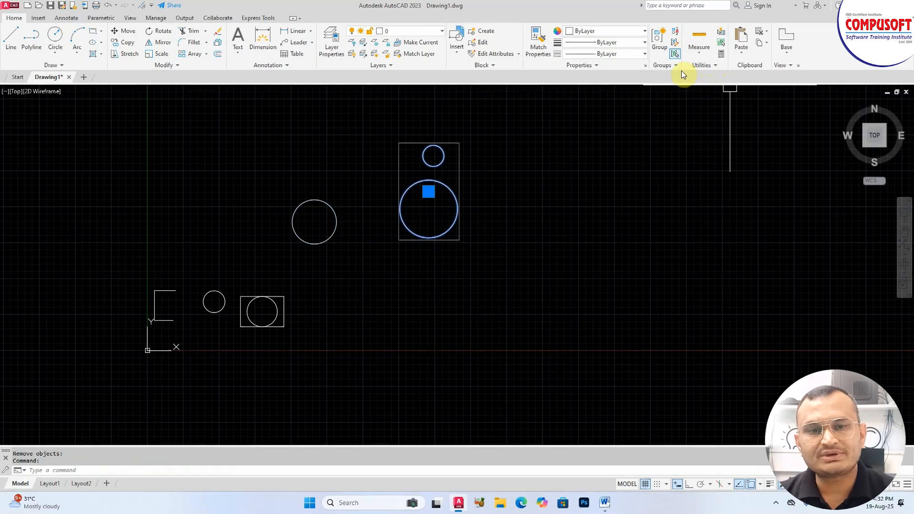
pyautogui.click(674, 35)
# Step: Draw a rectangle about 71' wide in the empty area to the right of the large circle
pyautogui.moveTo(458, 245); pyautogui.dragTo(397, 233, button='middle')
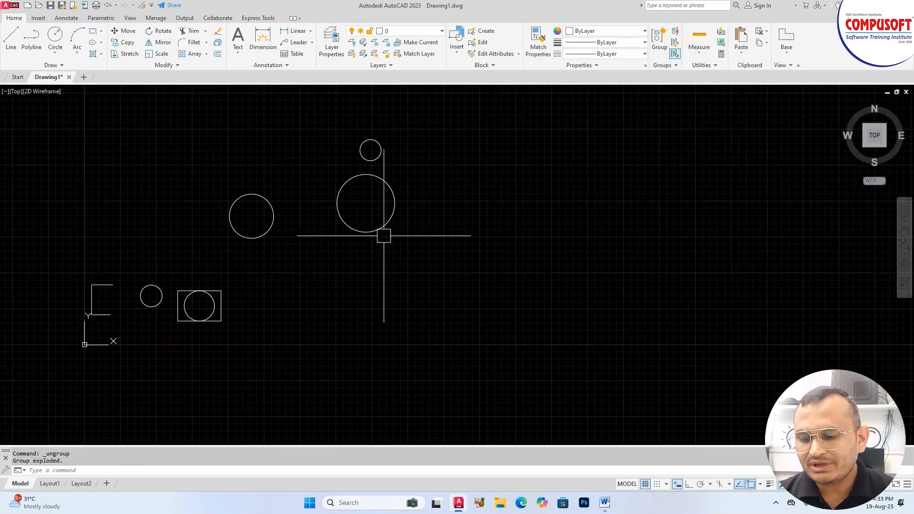
pyautogui.write('rec')
pyautogui.press('Return')
pyautogui.click(461, 206)
pyautogui.click(559, 265)
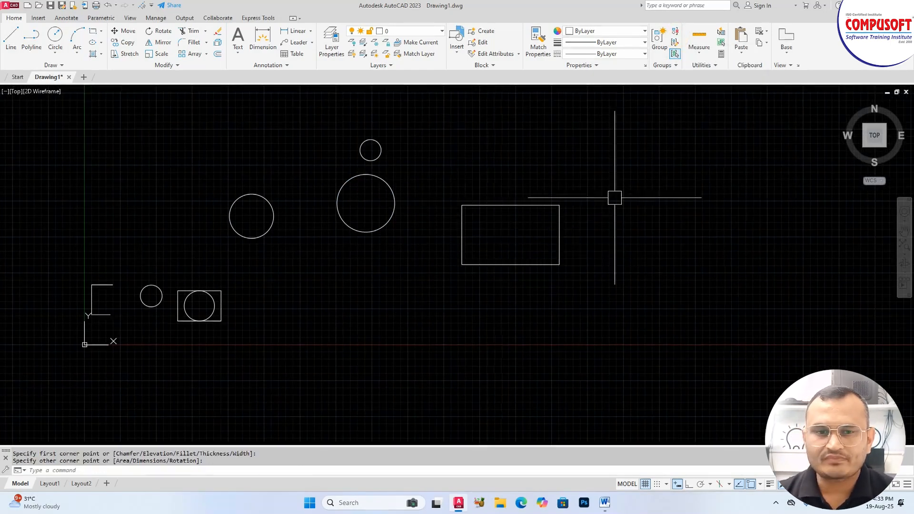
# Step: Inspect the dimensions of the rectangle and the large circle with the Quick measure tool
pyautogui.click(699, 53)
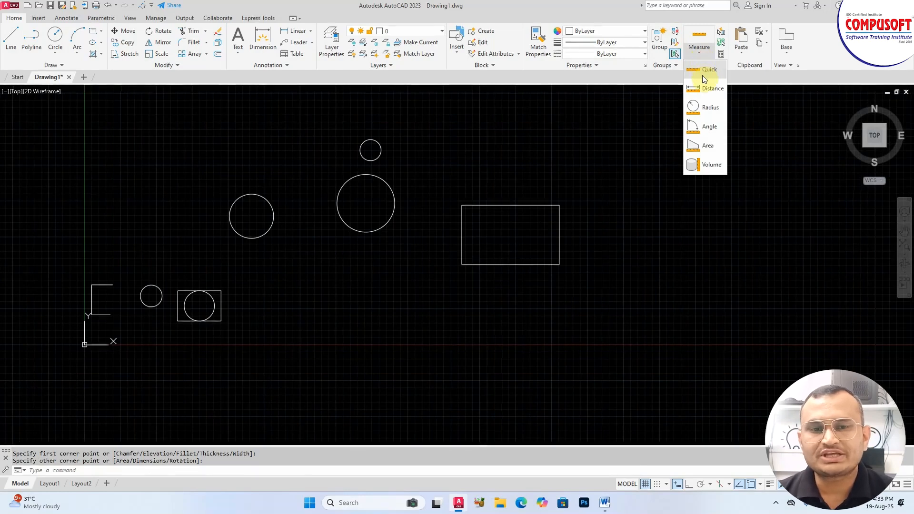
pyautogui.click(702, 76)
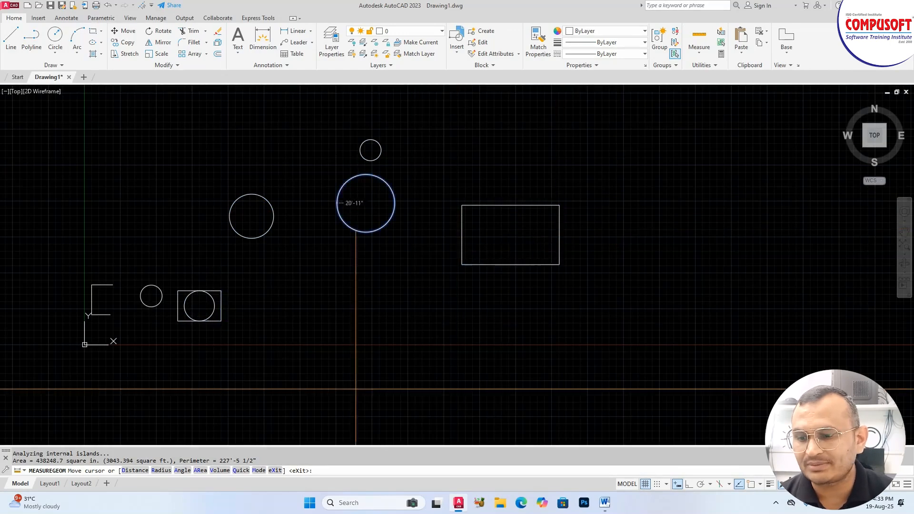
pyautogui.press('Escape')
# Step: Measure the distance along the large rectangle's bottom edge, and enlarge the command history to show more lines
pyautogui.click(701, 56)
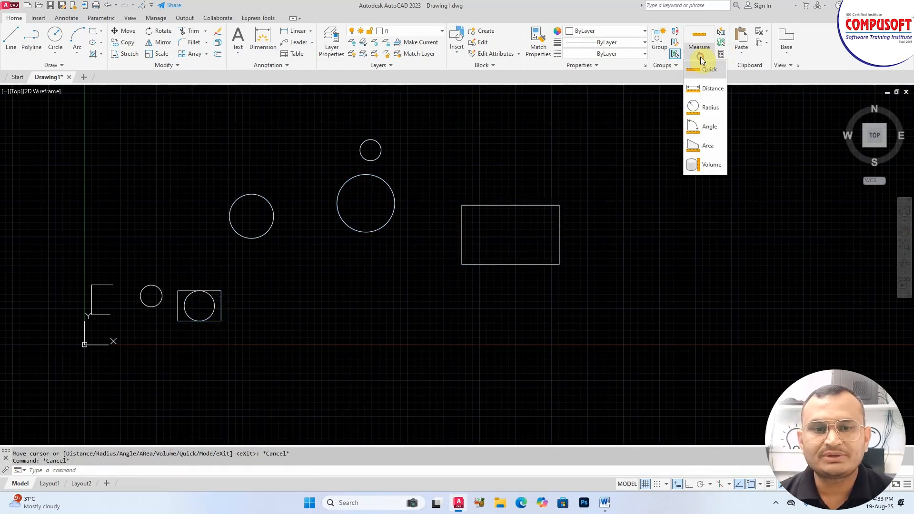
pyautogui.click(715, 95)
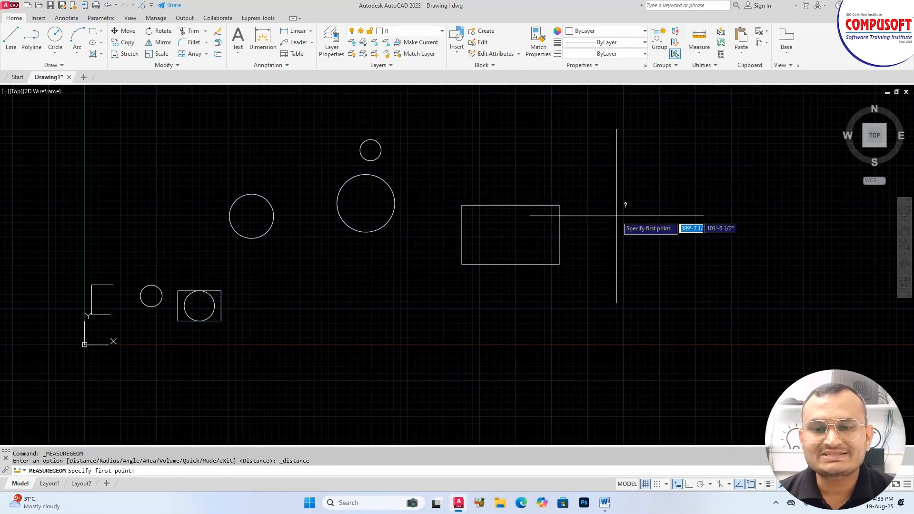
pyautogui.click(462, 264)
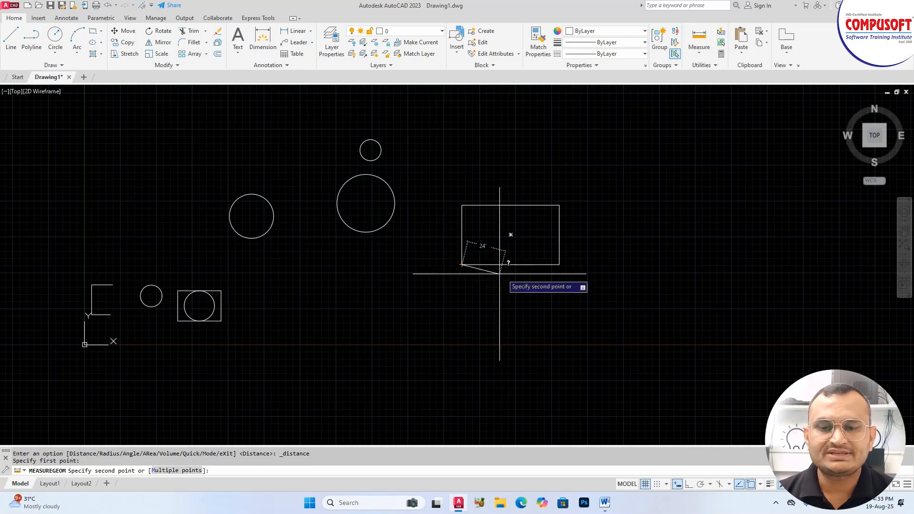
pyautogui.click(559, 264)
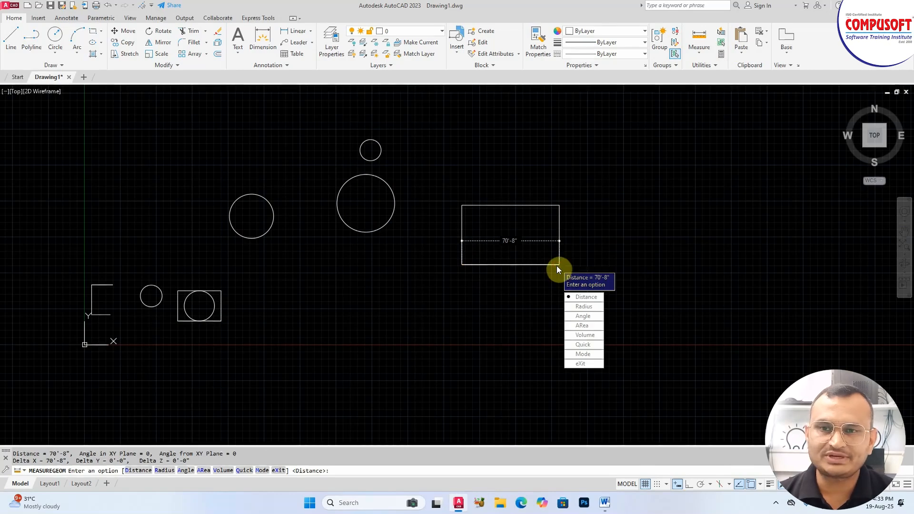
pyautogui.click(588, 363)
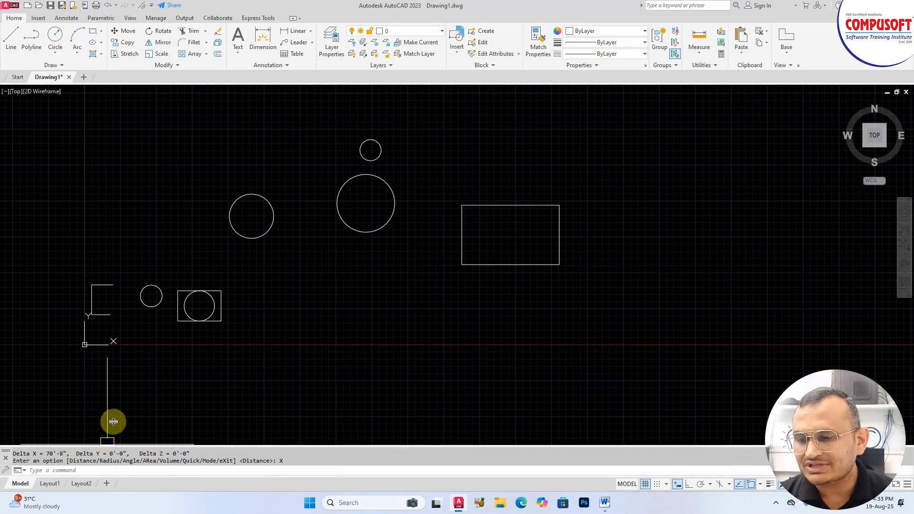
pyautogui.moveTo(113, 445); pyautogui.dragTo(113, 422)
pyautogui.press('Escape')
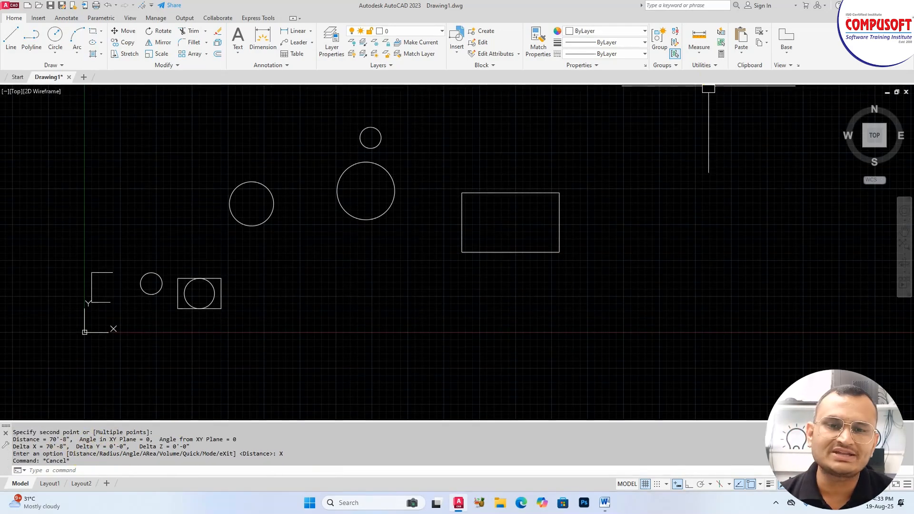
# Step: Measure the radius of the large circle and read the radius and diameter in the command history
pyautogui.click(696, 50)
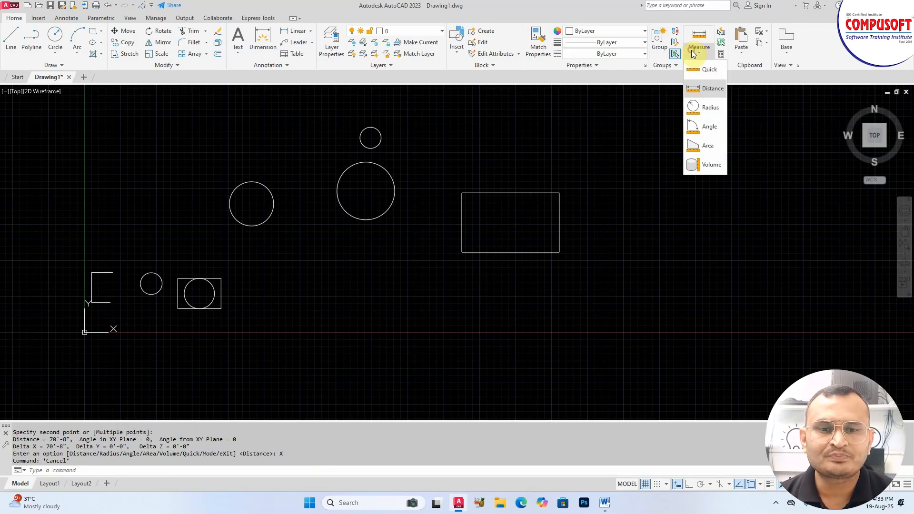
pyautogui.click(699, 87)
pyautogui.click(389, 176)
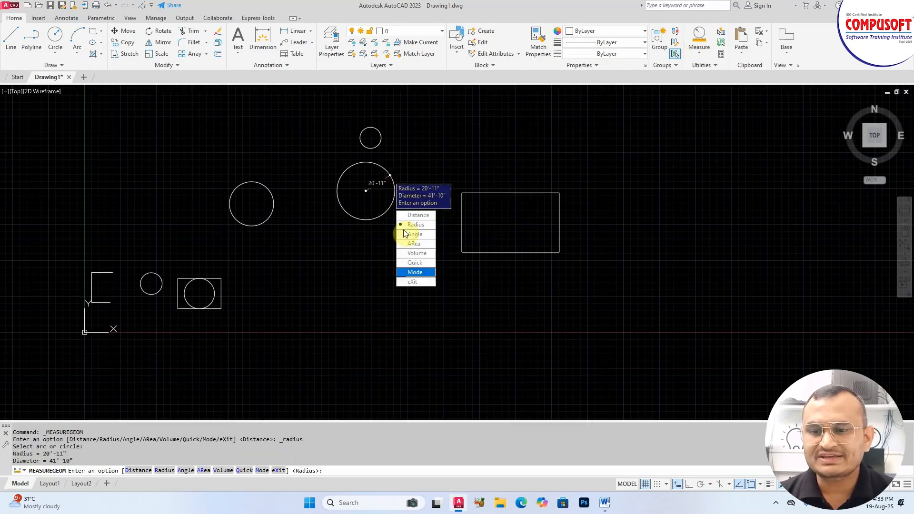
pyautogui.click(413, 282)
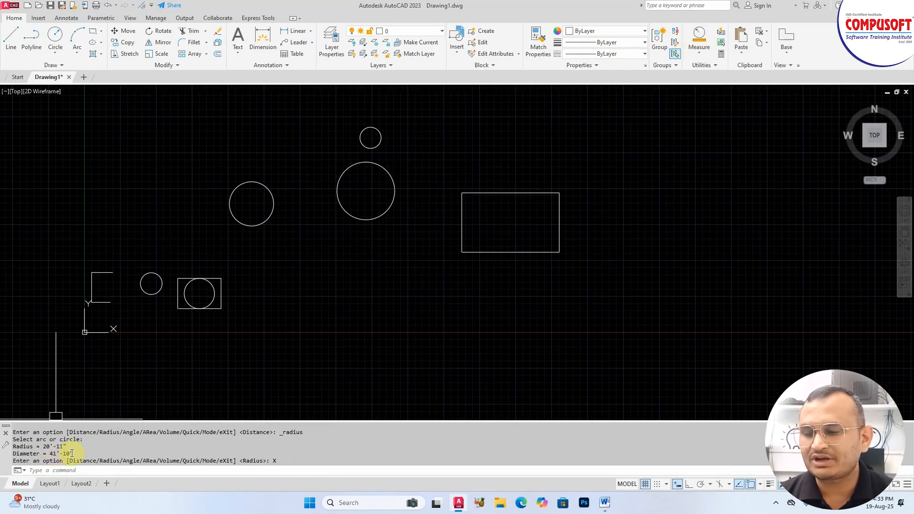
pyautogui.moveTo(76, 454); pyautogui.dragTo(40, 447)
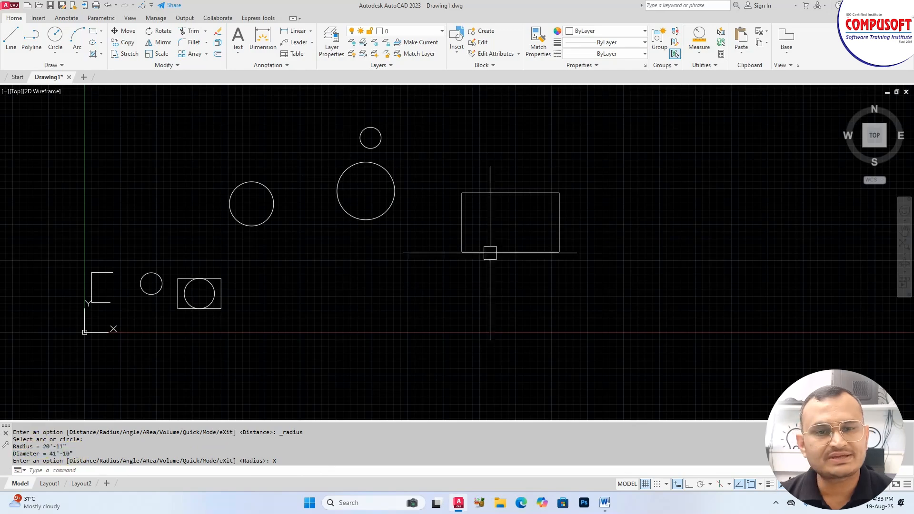
pyautogui.press('Escape')
# Step: Measure the angle between the left and bottom edges of the large rectangle
pyautogui.click(699, 57)
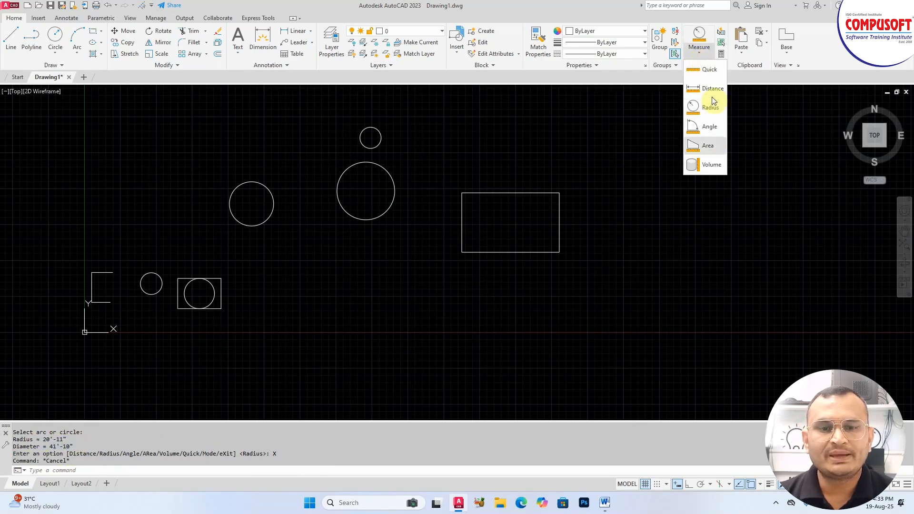
pyautogui.click(709, 127)
pyautogui.click(466, 229)
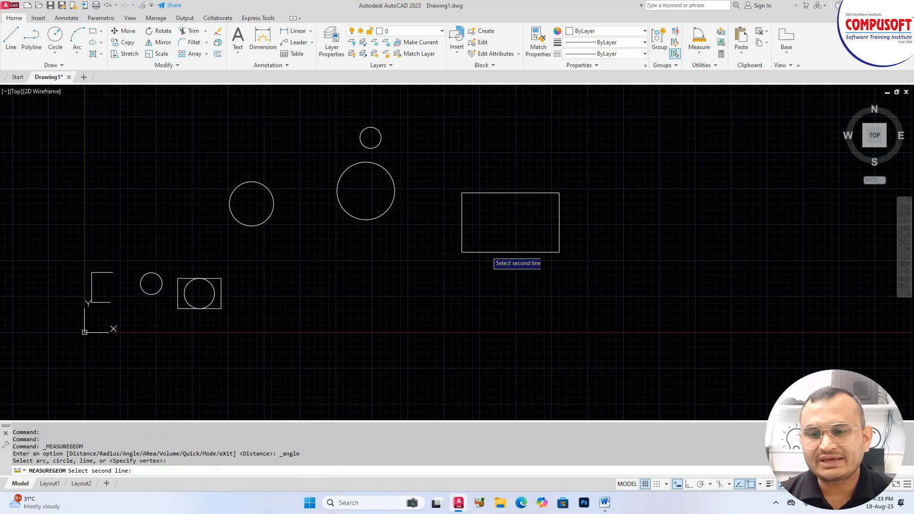
pyautogui.click(486, 253)
pyautogui.click(511, 351)
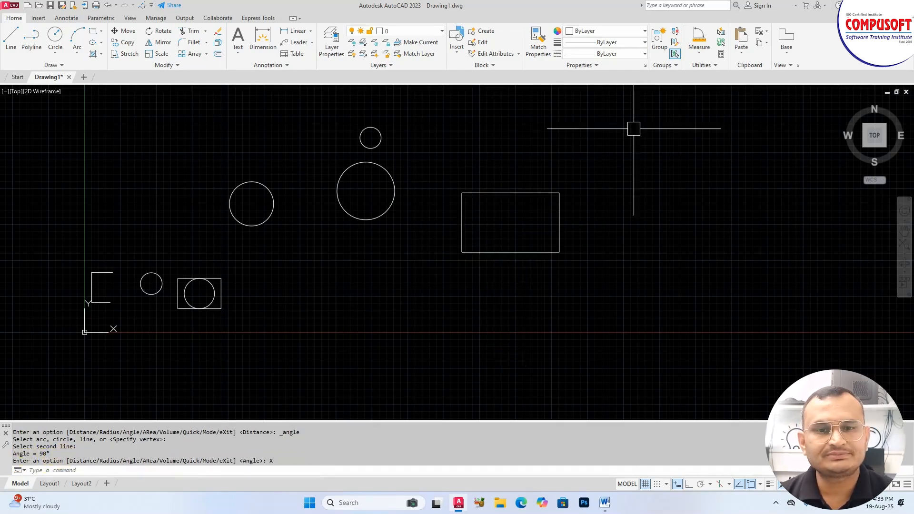
# Step: Measure the area and perimeter of the large rectangle using the Object option
pyautogui.click(688, 57)
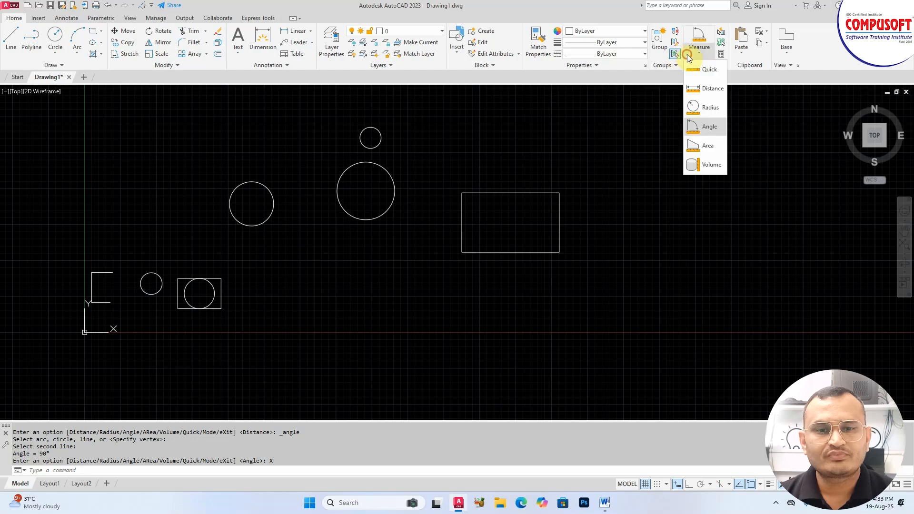
pyautogui.click(701, 147)
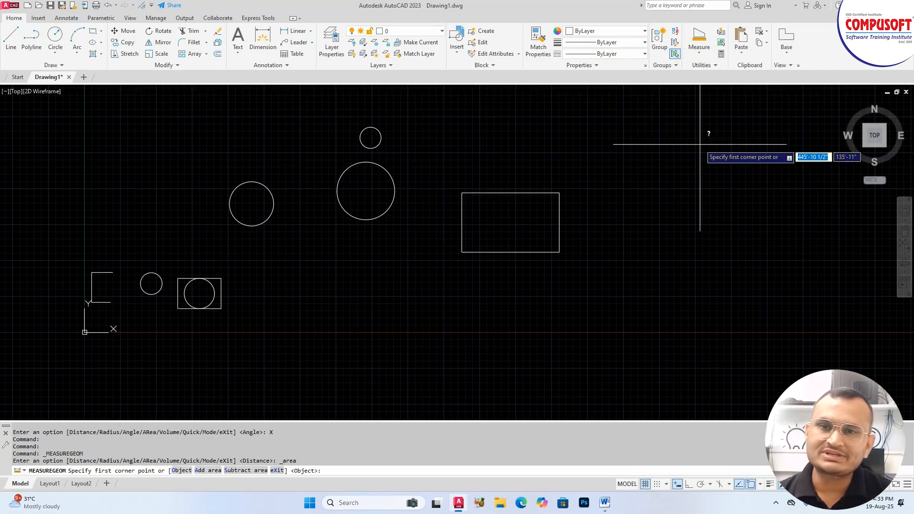
pyautogui.click(184, 471)
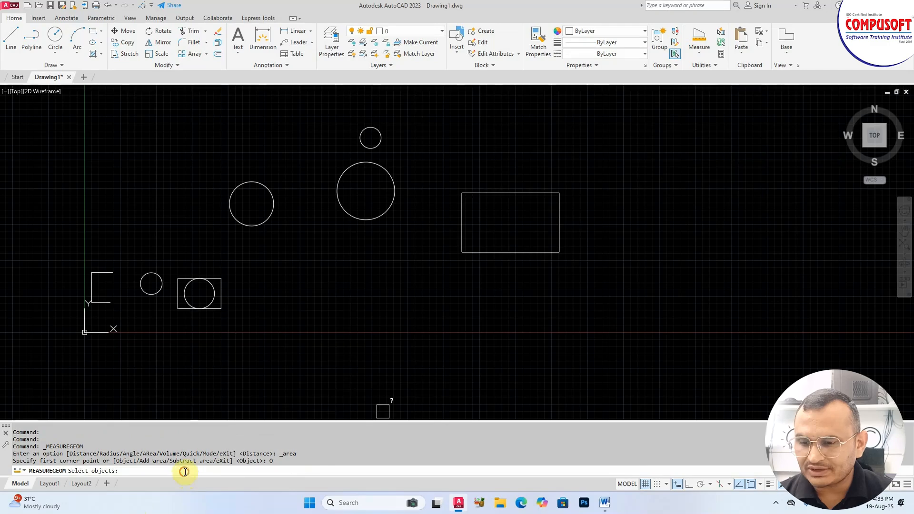
pyautogui.click(482, 253)
pyautogui.click(506, 351)
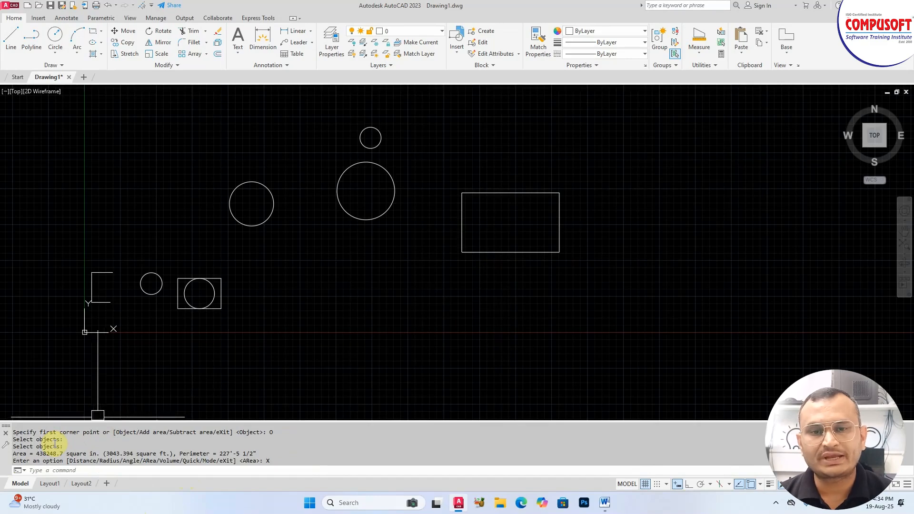
# Step: Measure the volume of the large circle using the Object option with a height of 10'
pyautogui.click(701, 53)
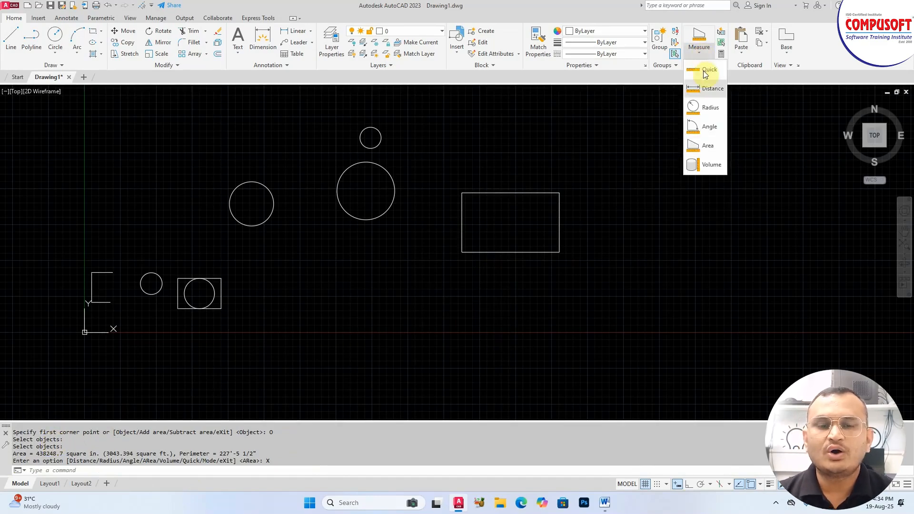
pyautogui.click(709, 169)
pyautogui.click(185, 471)
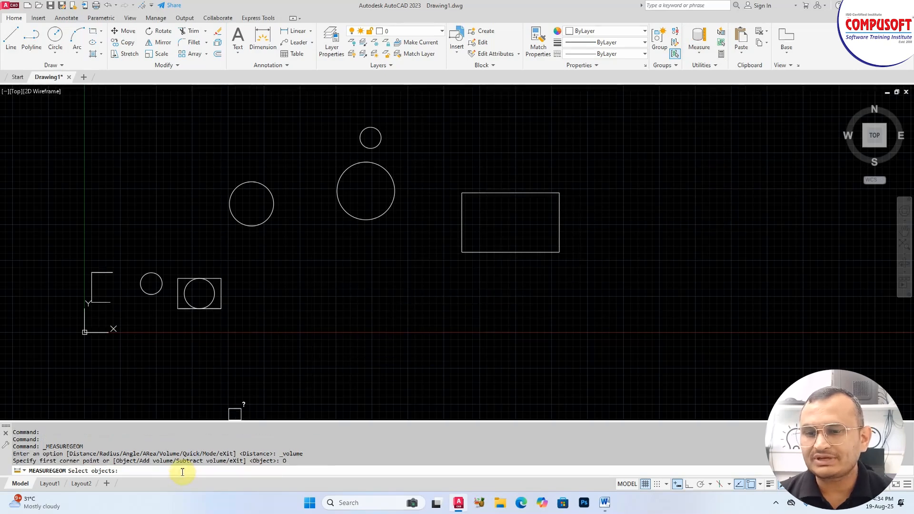
pyautogui.click(374, 219)
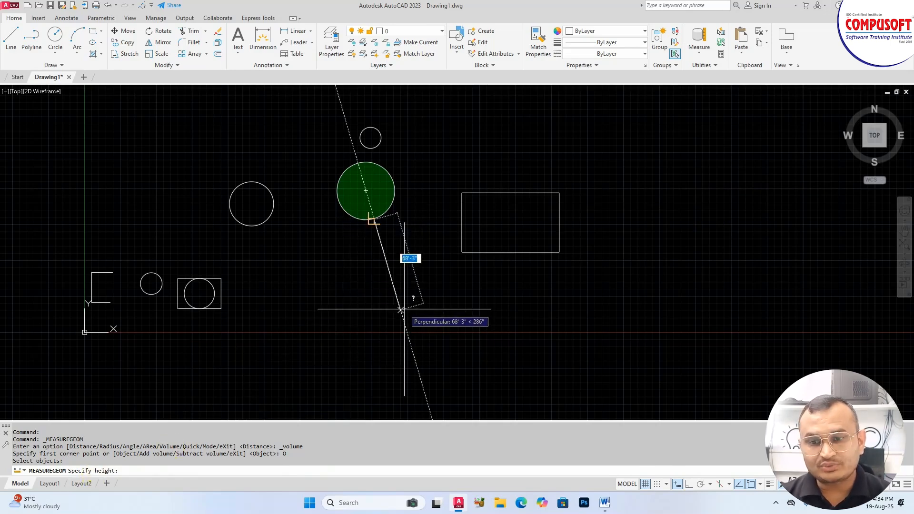
pyautogui.write("10'")
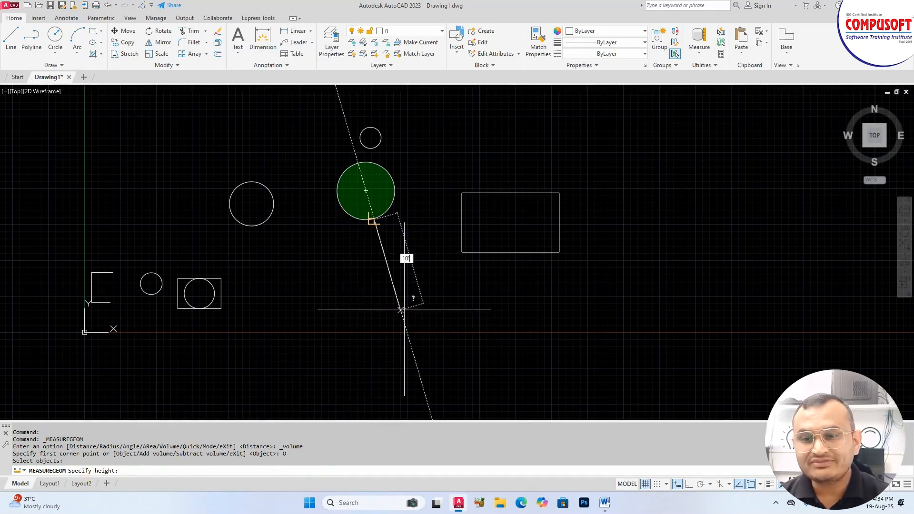
pyautogui.press('Return')
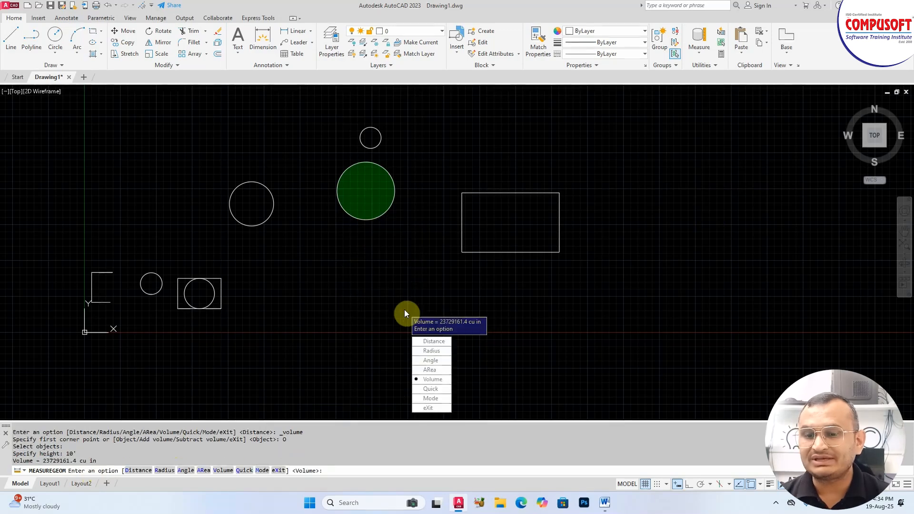
pyautogui.click(441, 399)
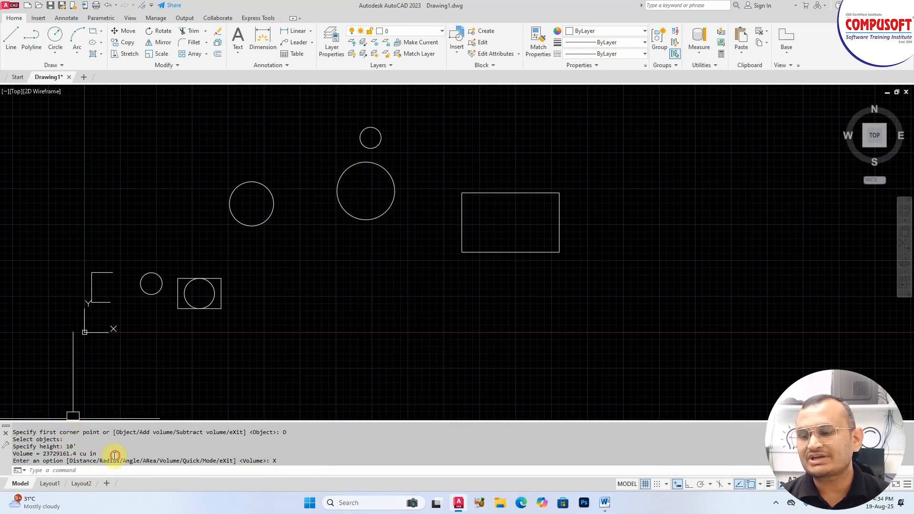
pyautogui.moveTo(115, 456); pyautogui.dragTo(2, 463)
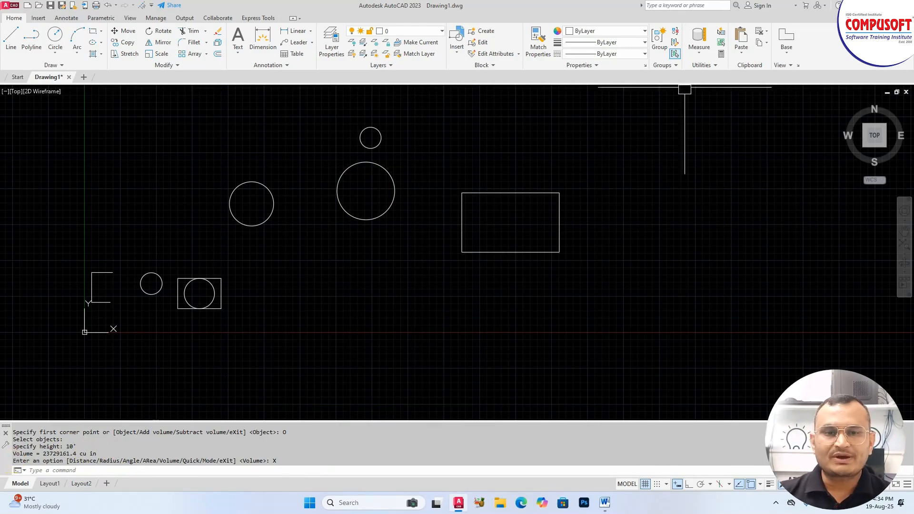
# Step: Measure the volume of the large rectangle using the Object option with a height of 20'
pyautogui.click(699, 58)
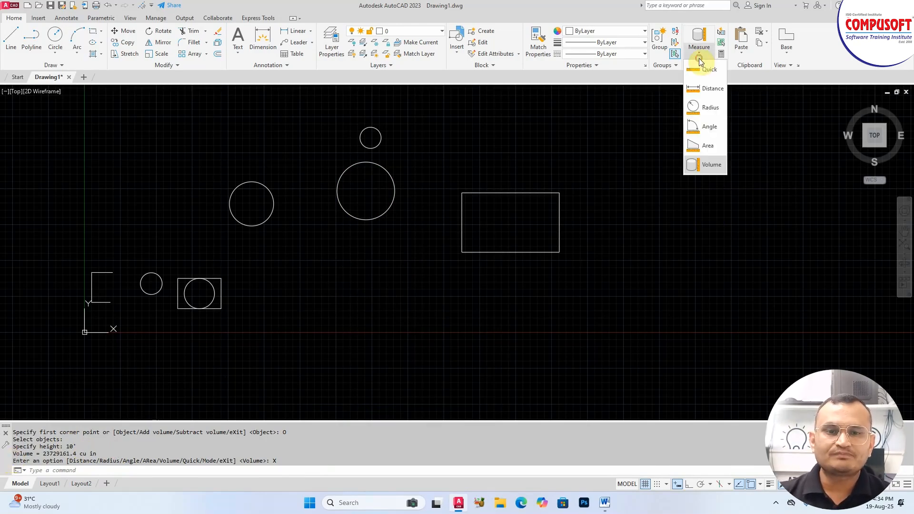
pyautogui.click(713, 167)
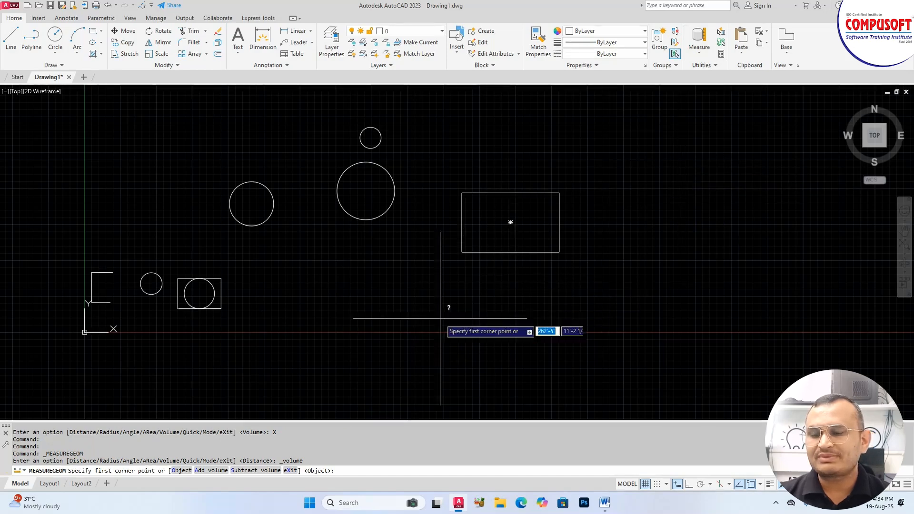
pyautogui.click(182, 471)
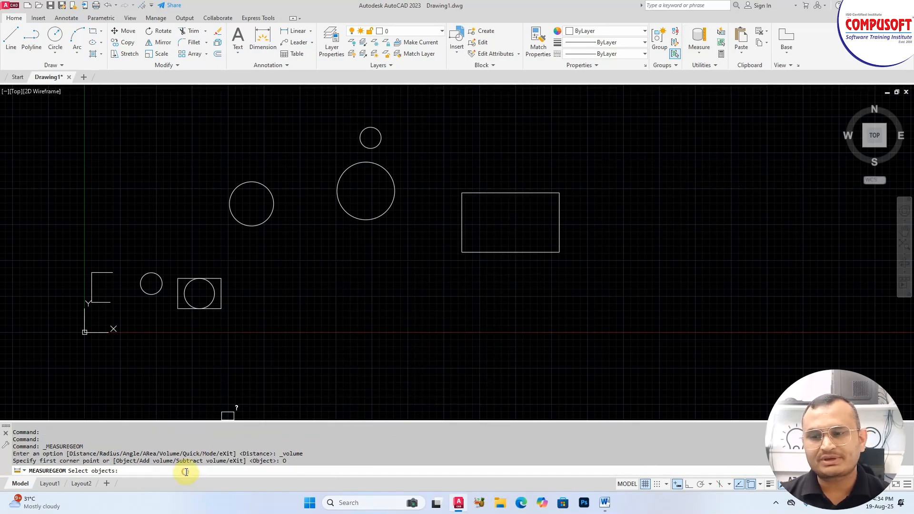
pyautogui.click(521, 252)
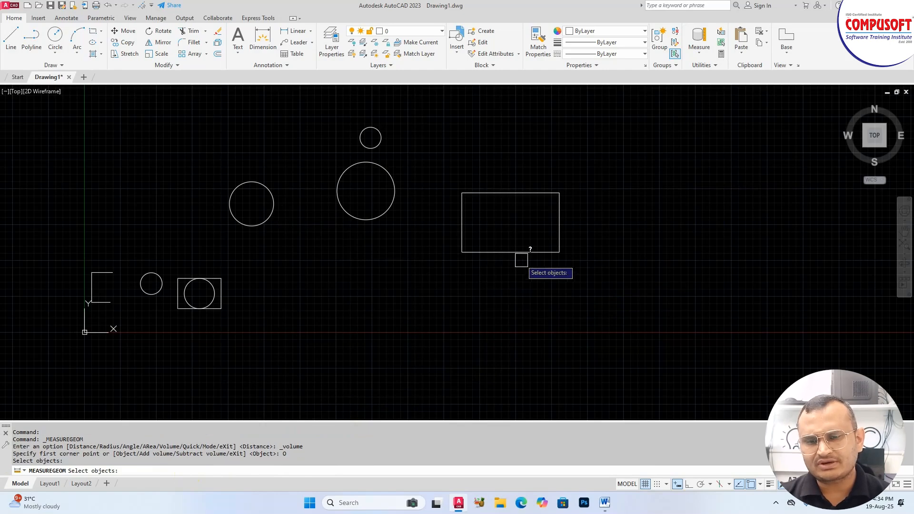
pyautogui.press('Return')
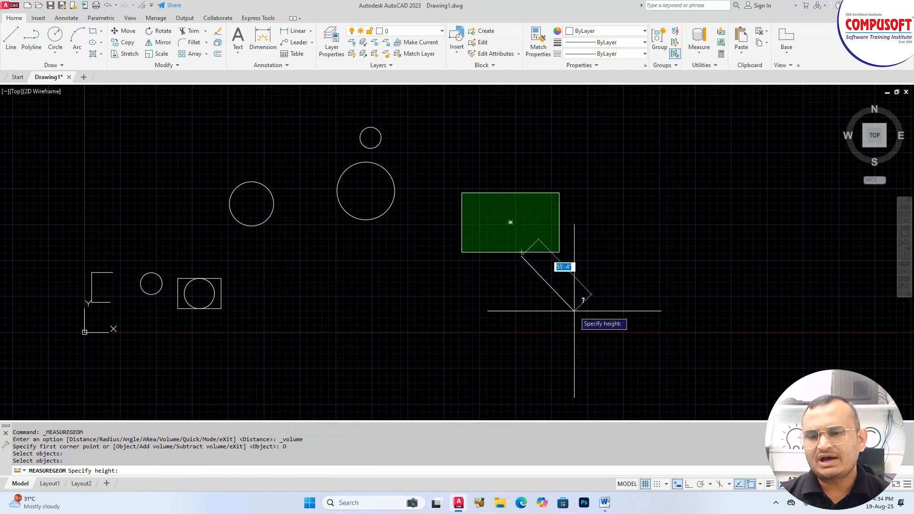
pyautogui.write("20'")
pyautogui.press('Return')
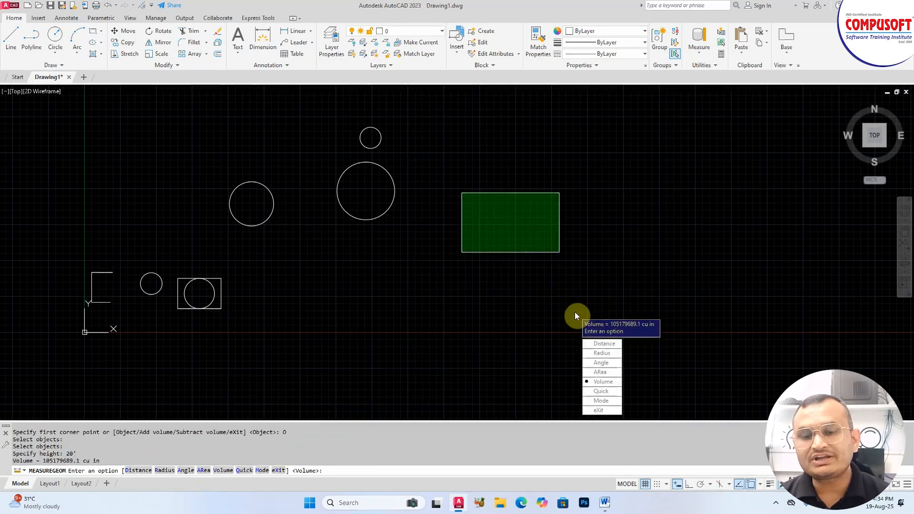
pyautogui.click(600, 412)
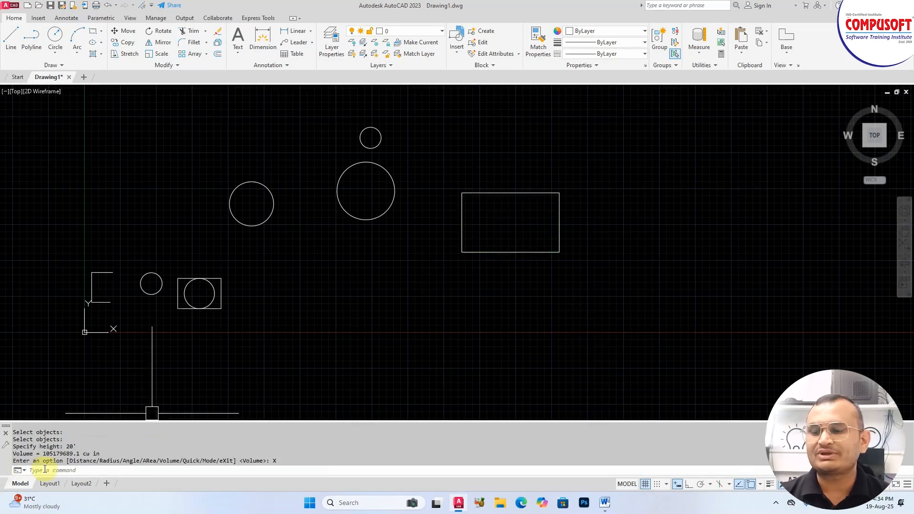